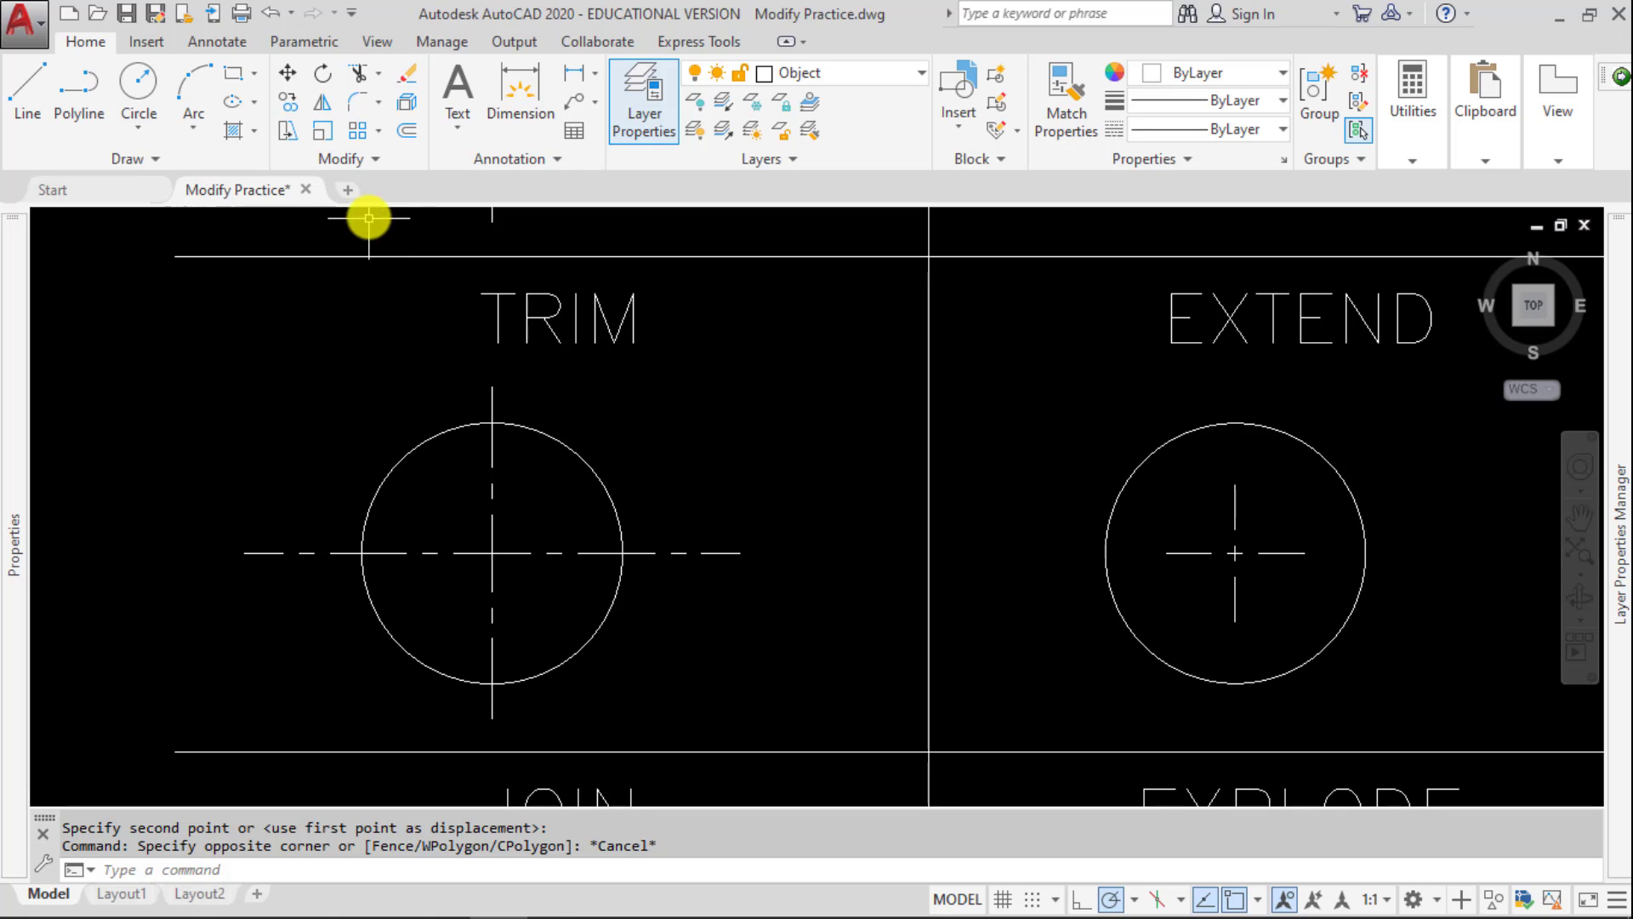
Step: Start the Trim command from the Modify panel after checking the Trim/Extend dropdown
click(382, 79)
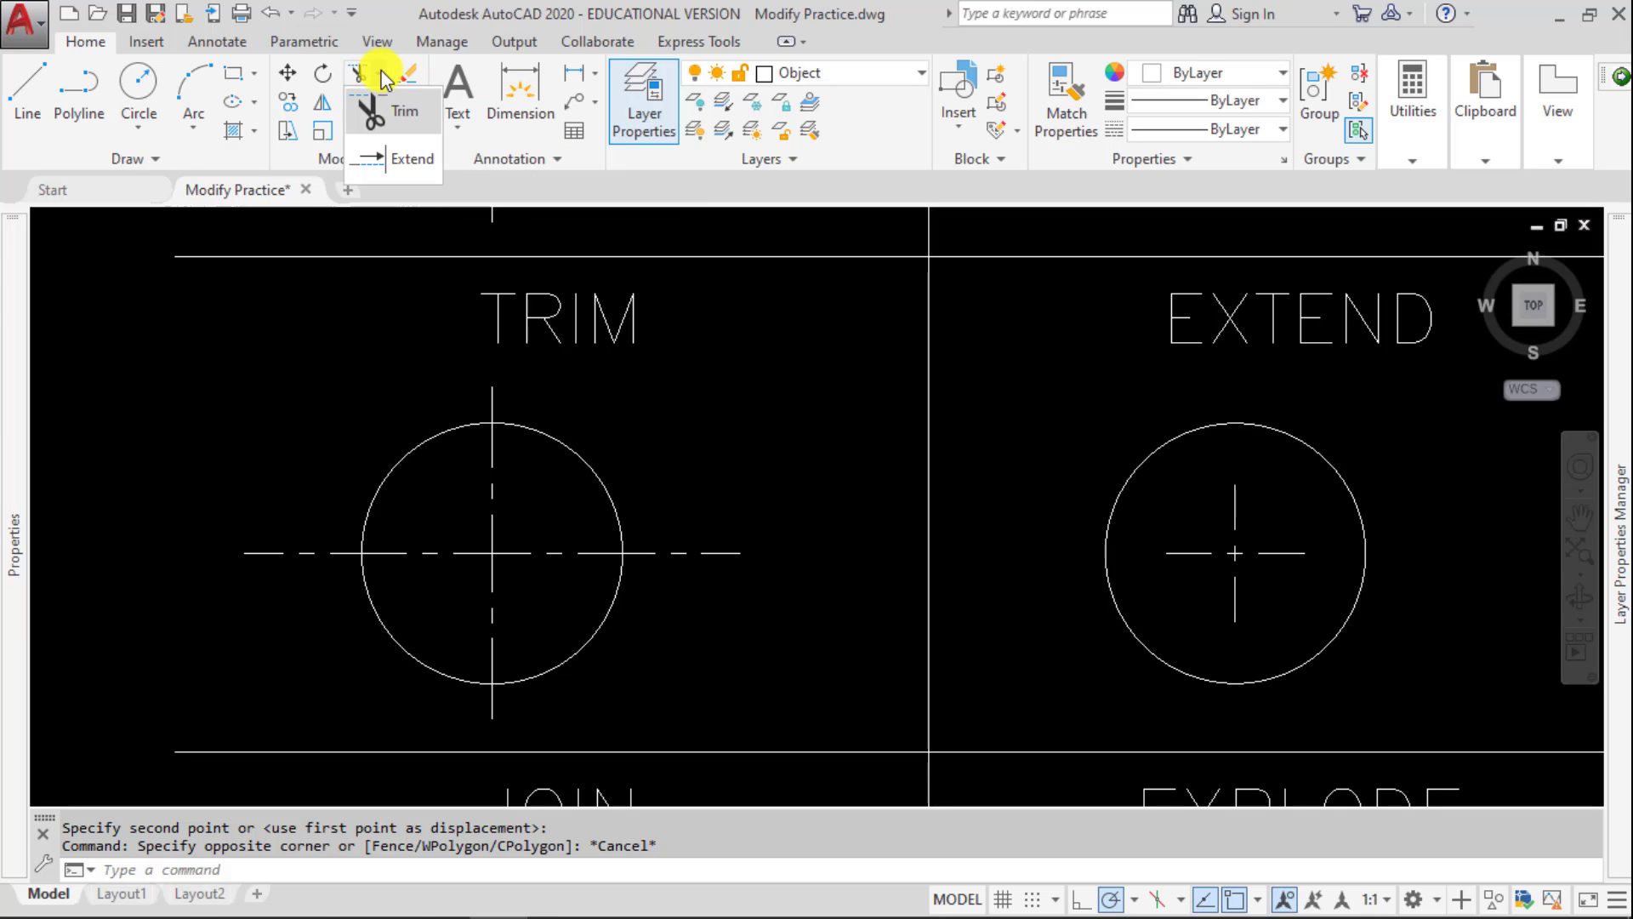
click(385, 79)
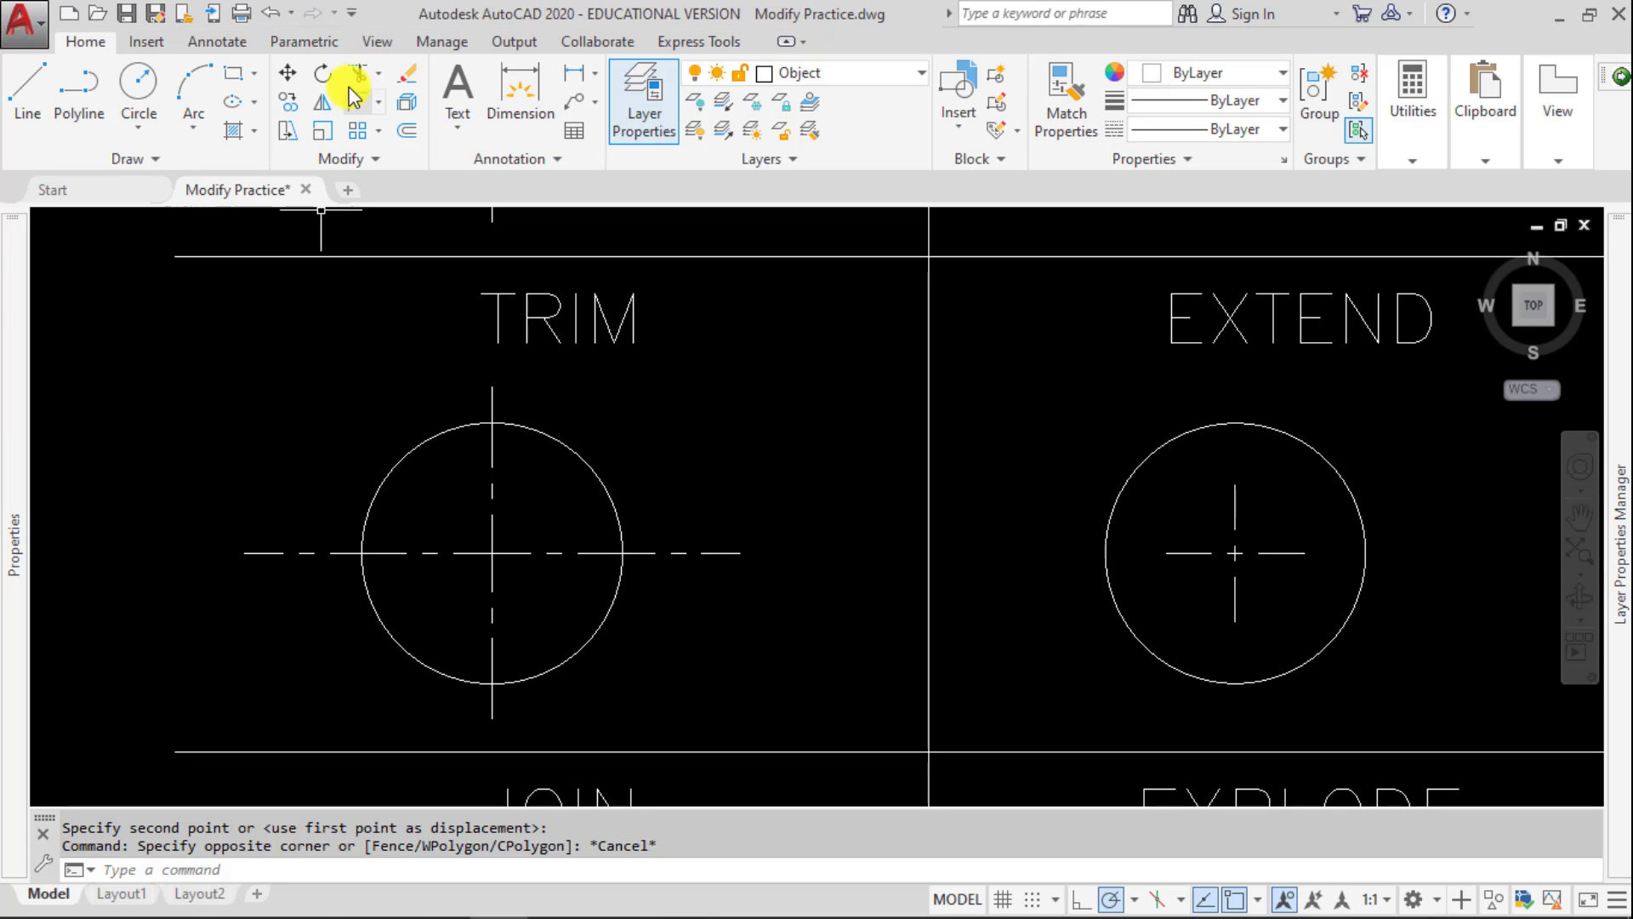
click(360, 74)
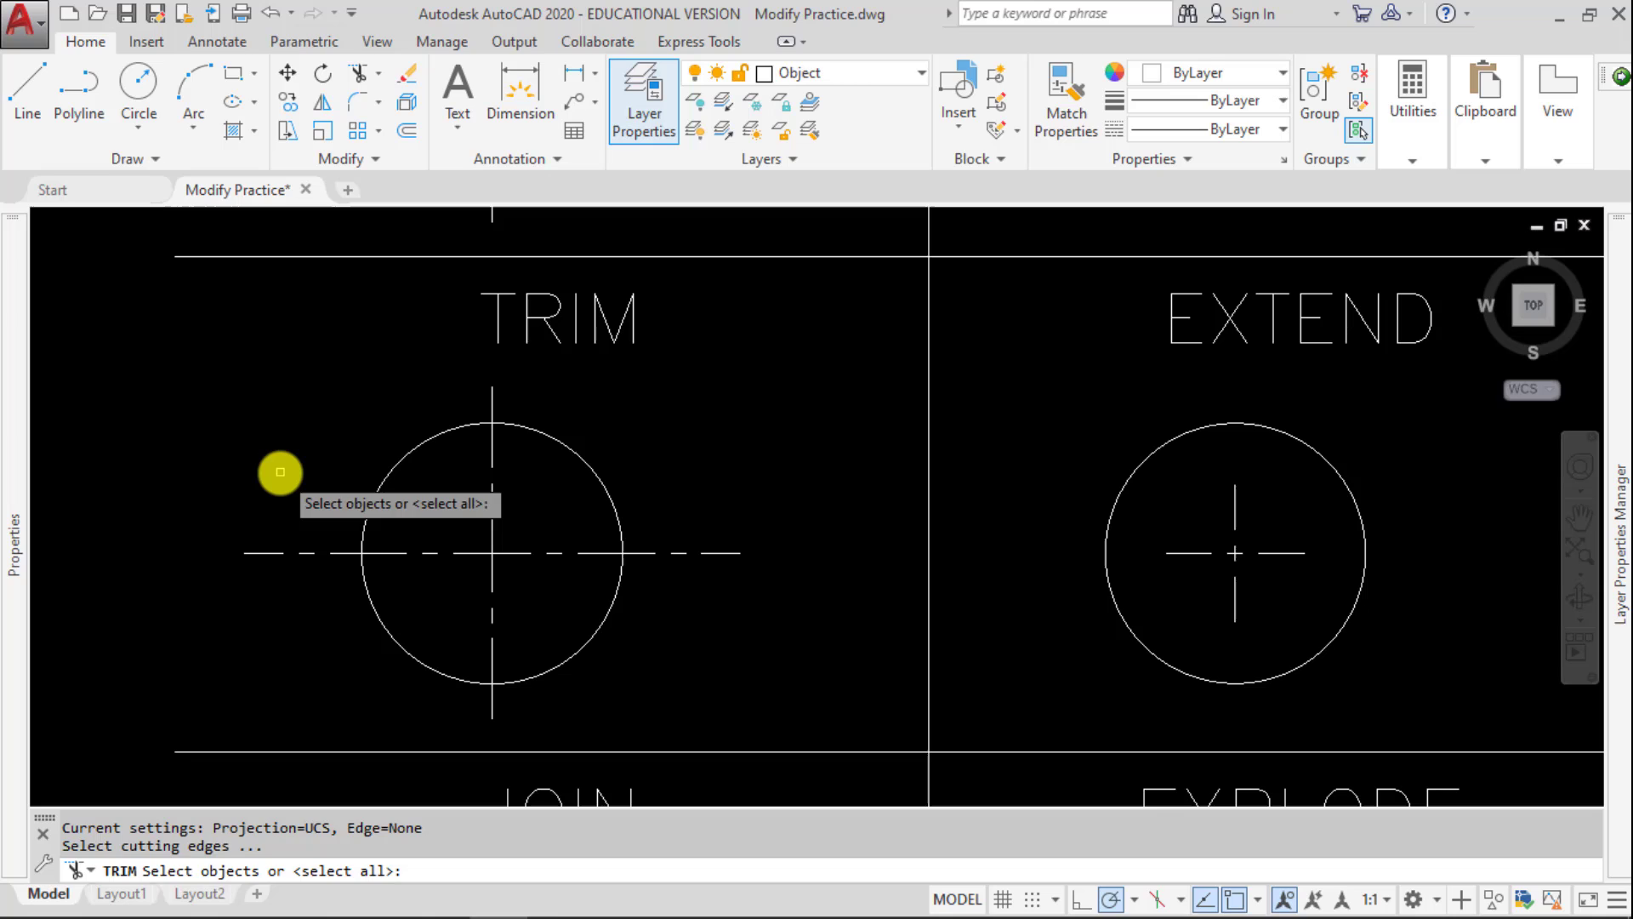
Step: Offset the circle 0.25 outward, then erase that trial circle
key(Escape)
key(Escape)
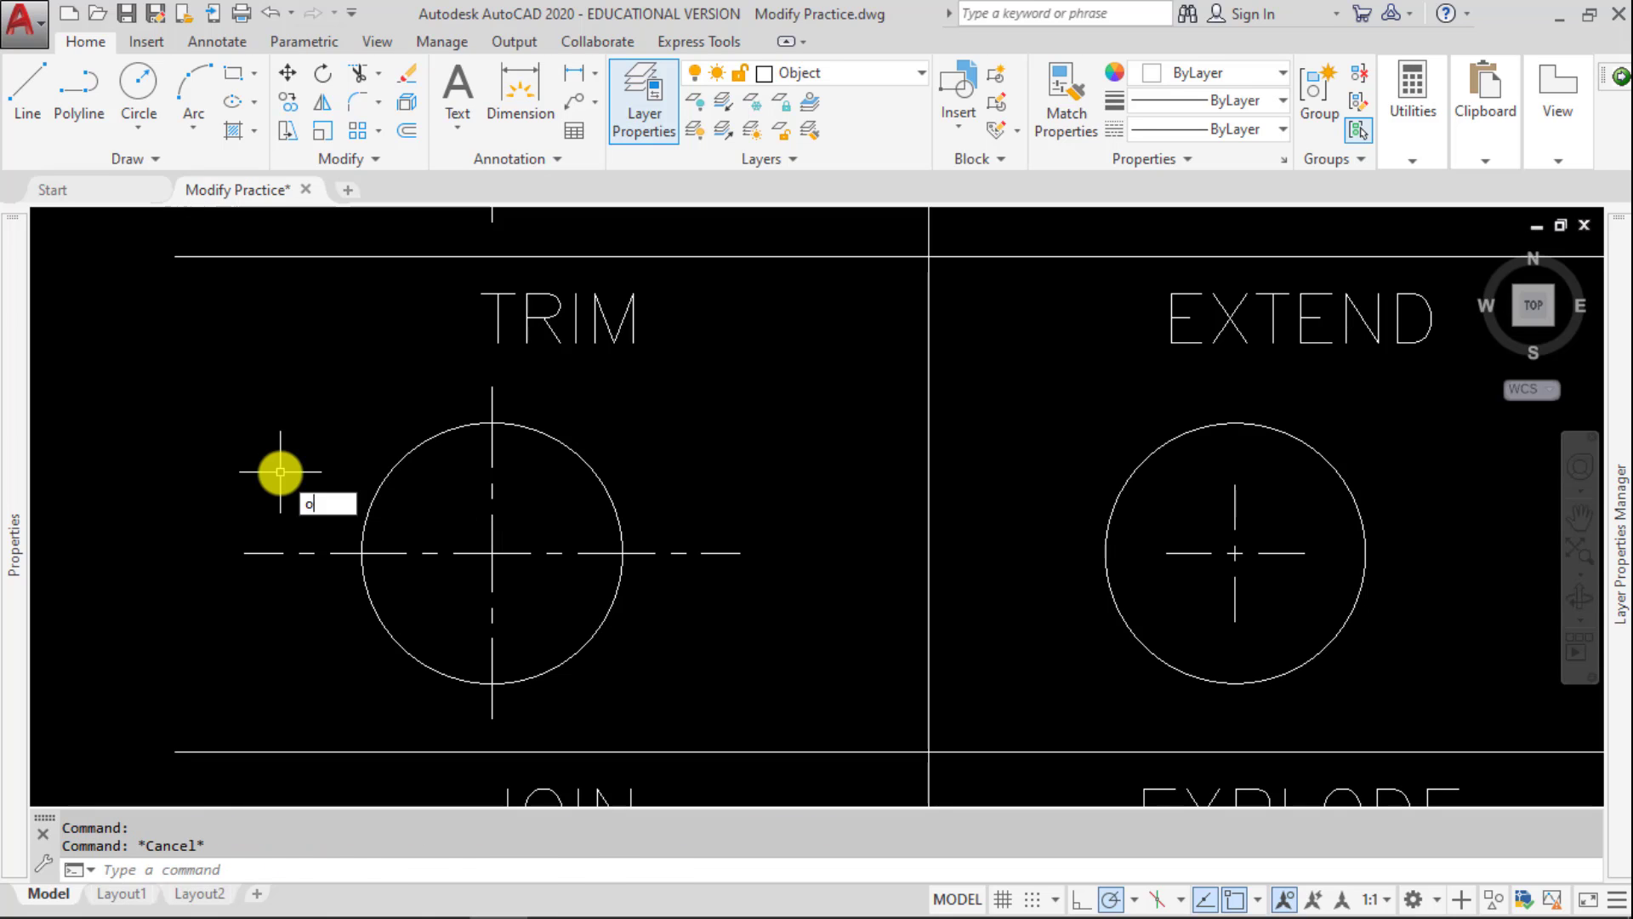
text(o)
key(Return)
text(.2)
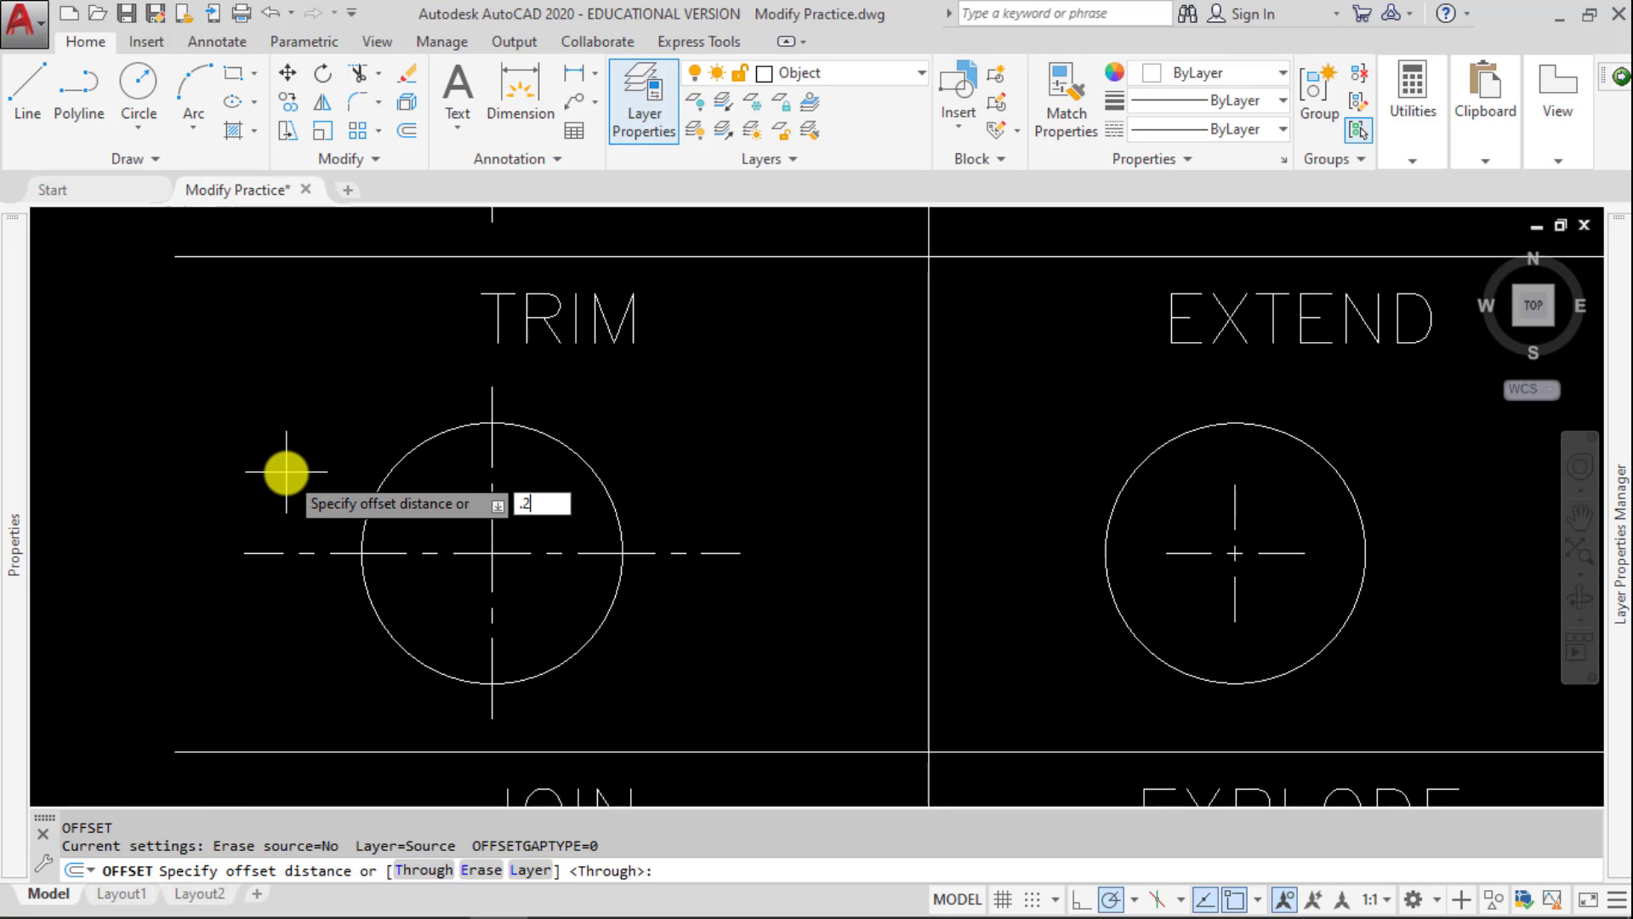
text(5)
key(Return)
click(410, 441)
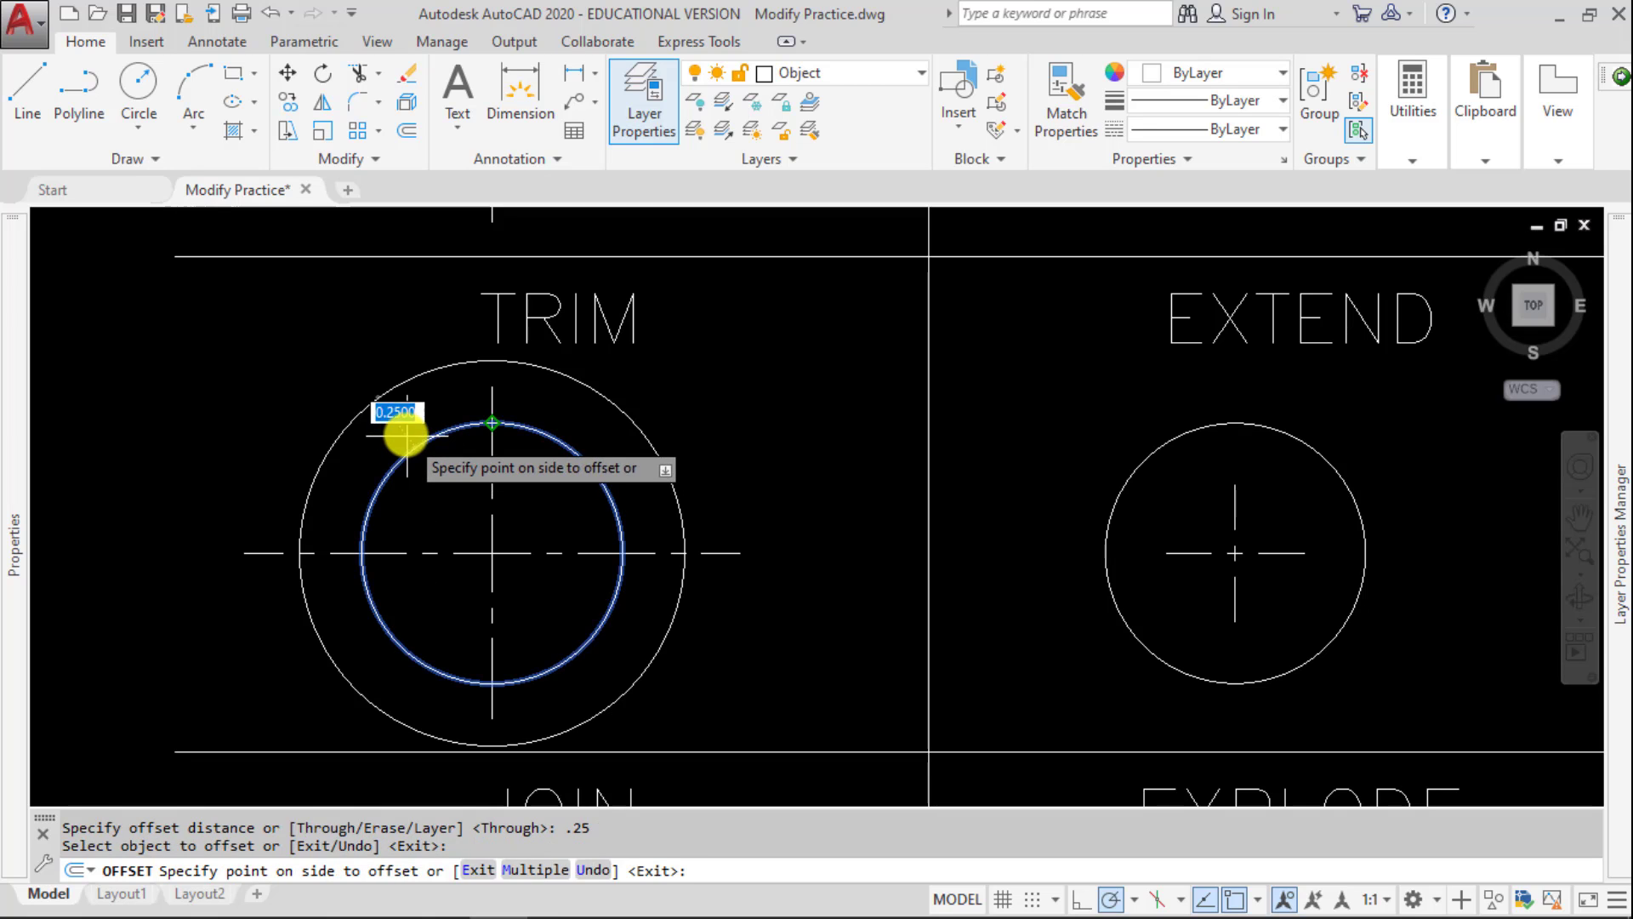
click(408, 435)
key(Escape)
click(434, 363)
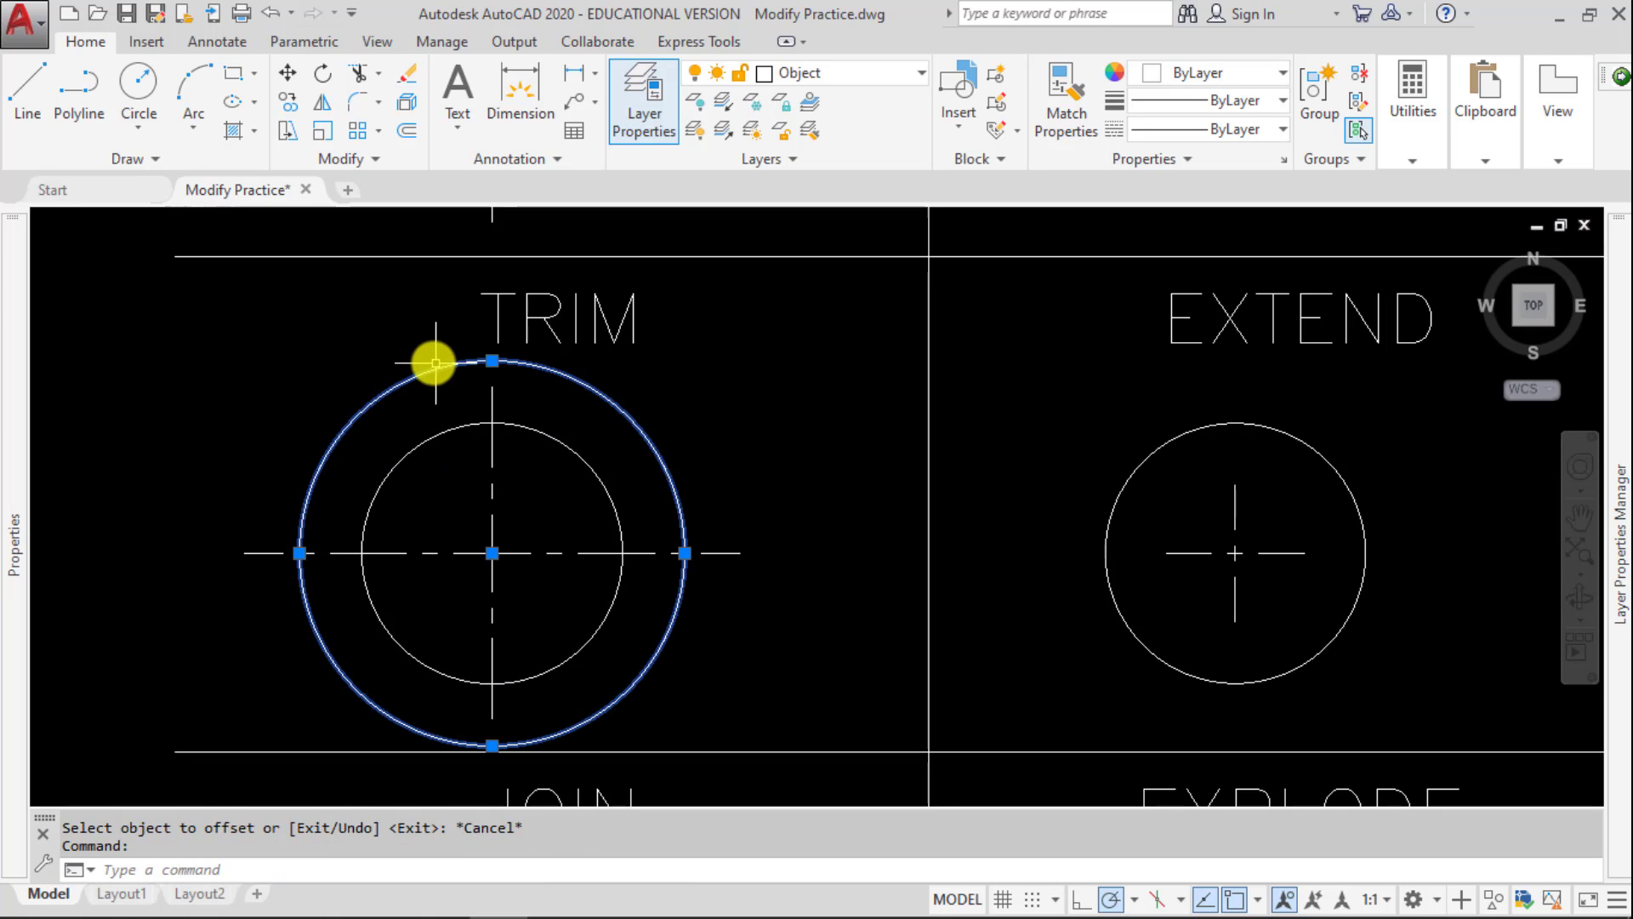
text(e)
key(Return)
Step: Offset the circle 0.125 inward to create a concentric inner circle
text(o)
key(Return)
text(.125)
key(Return)
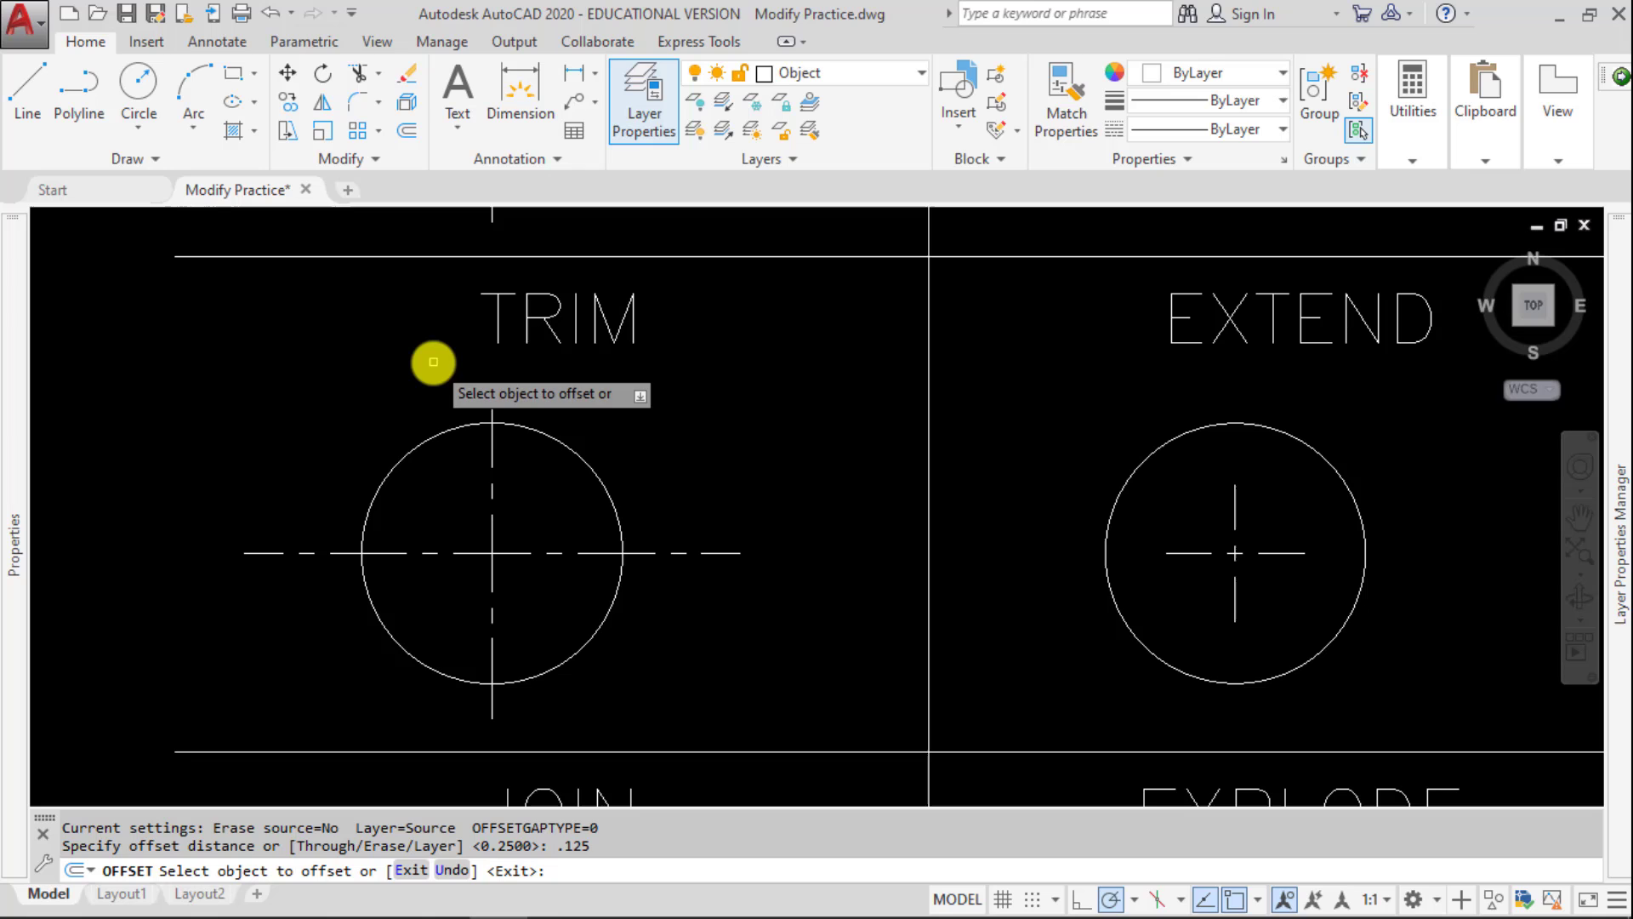
click(459, 423)
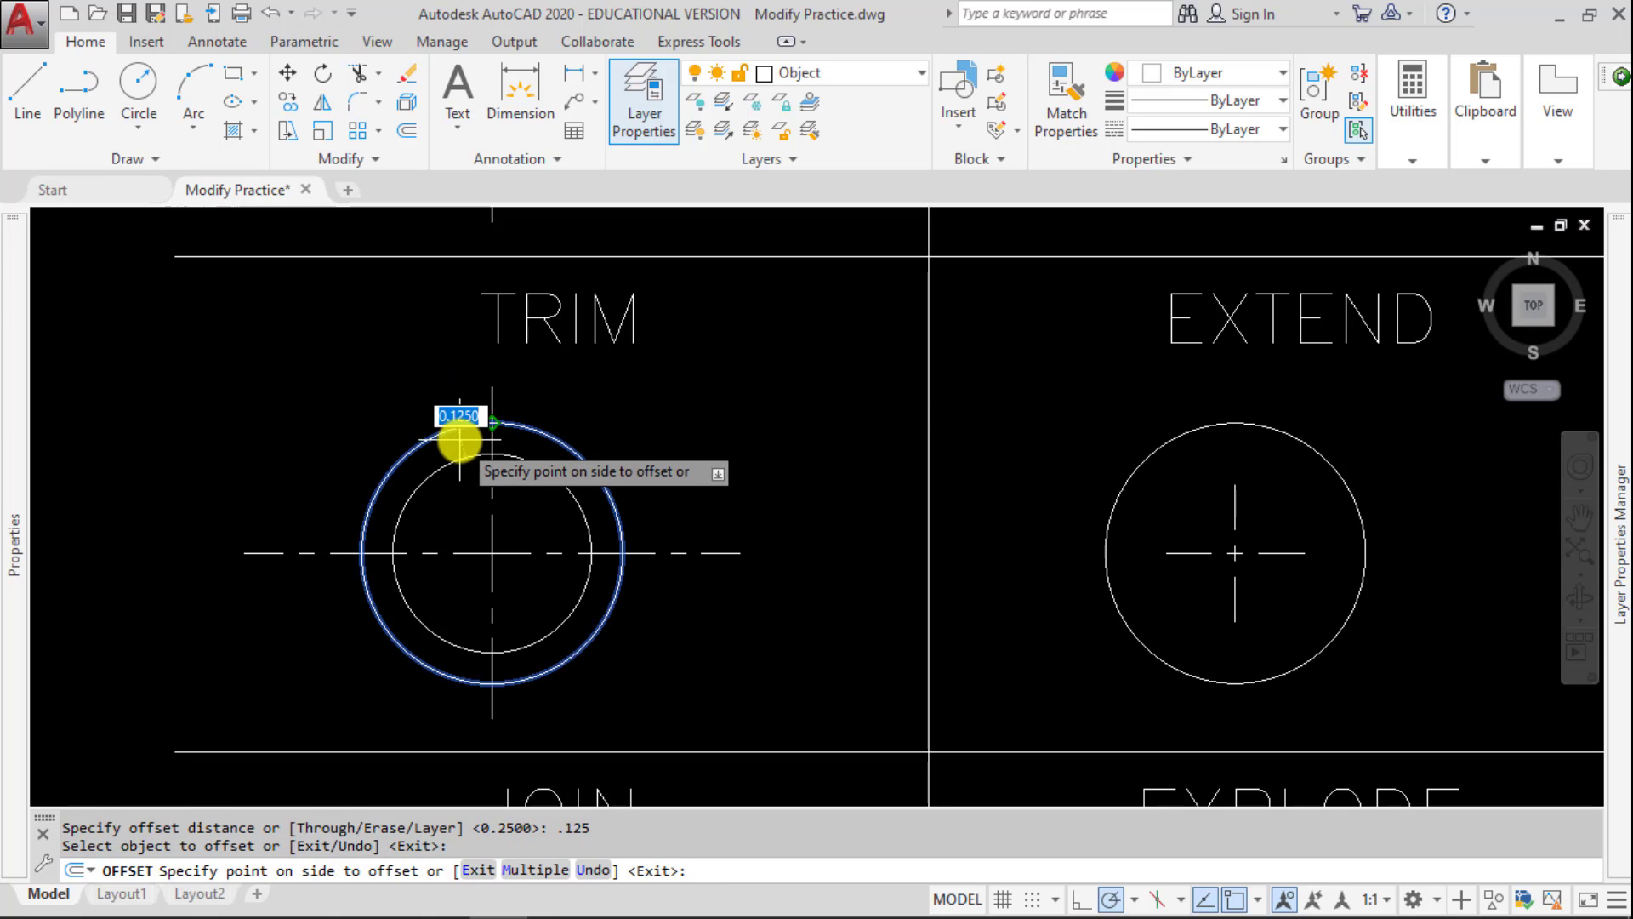
click(456, 438)
key(Escape)
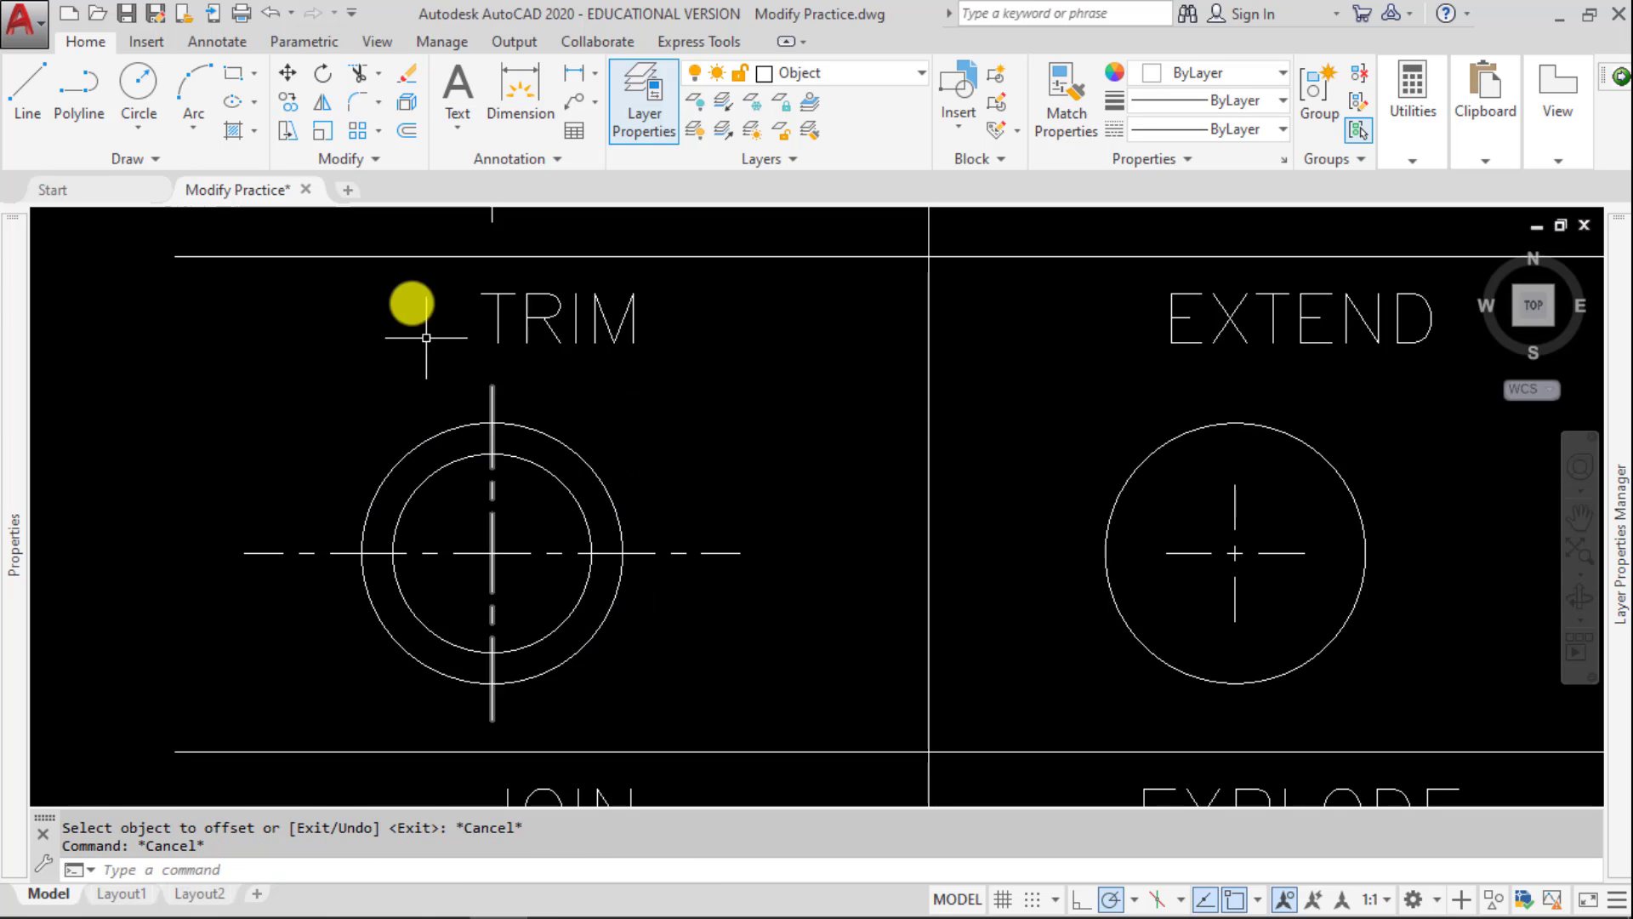
Step: Trim using all edges, removing the horizontal centre line's left half and pieces near the circles
click(358, 75)
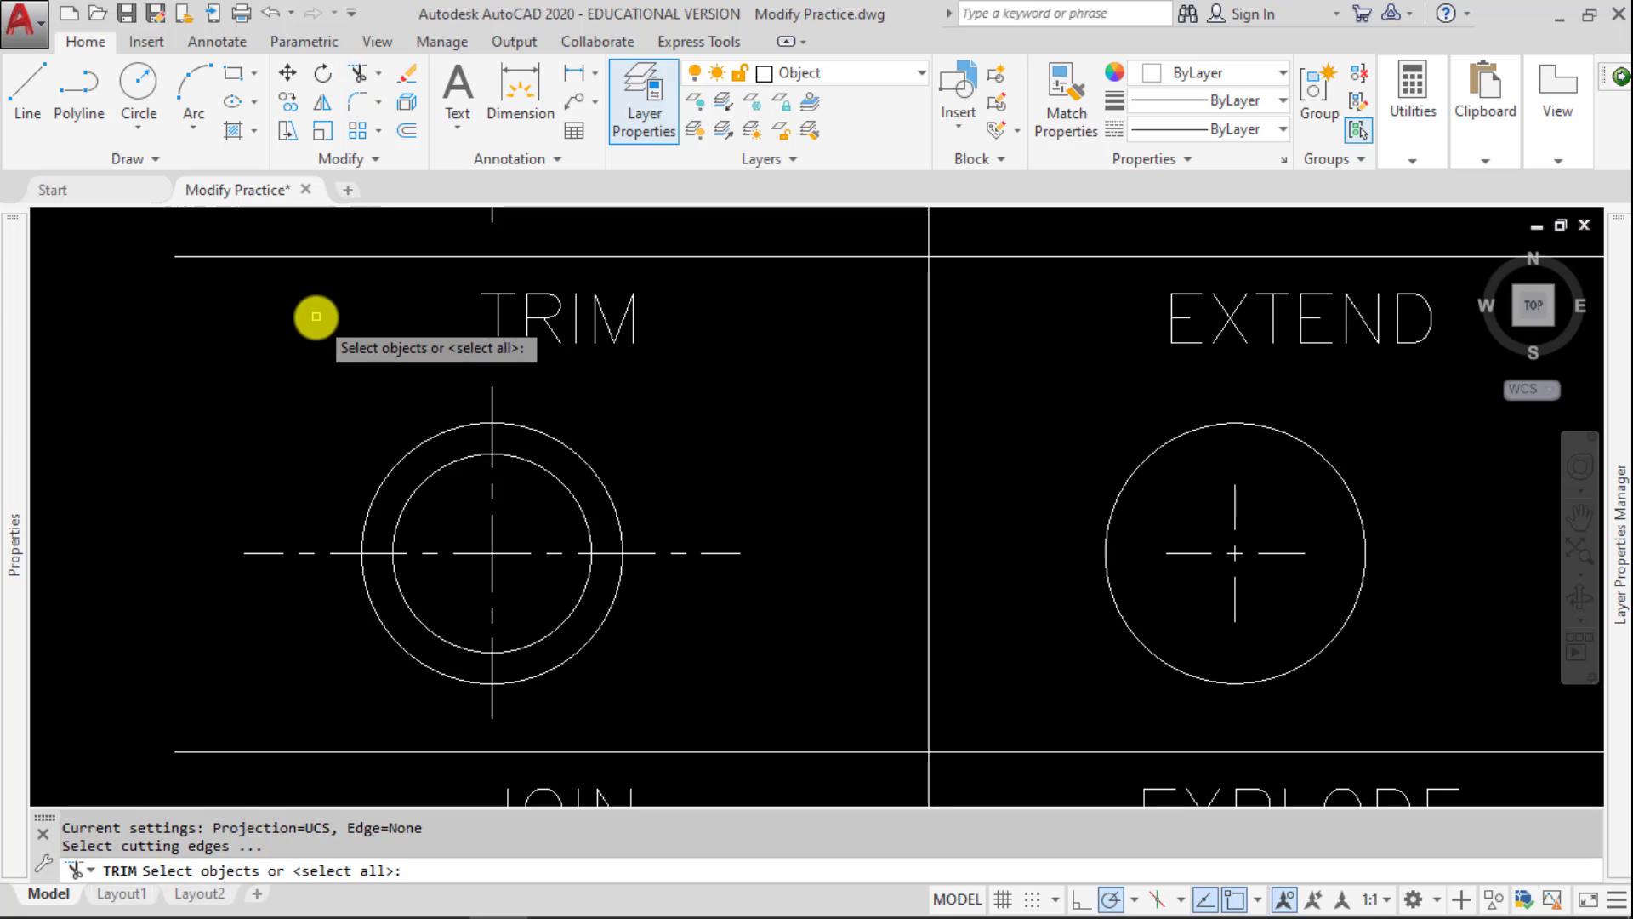
key(Return)
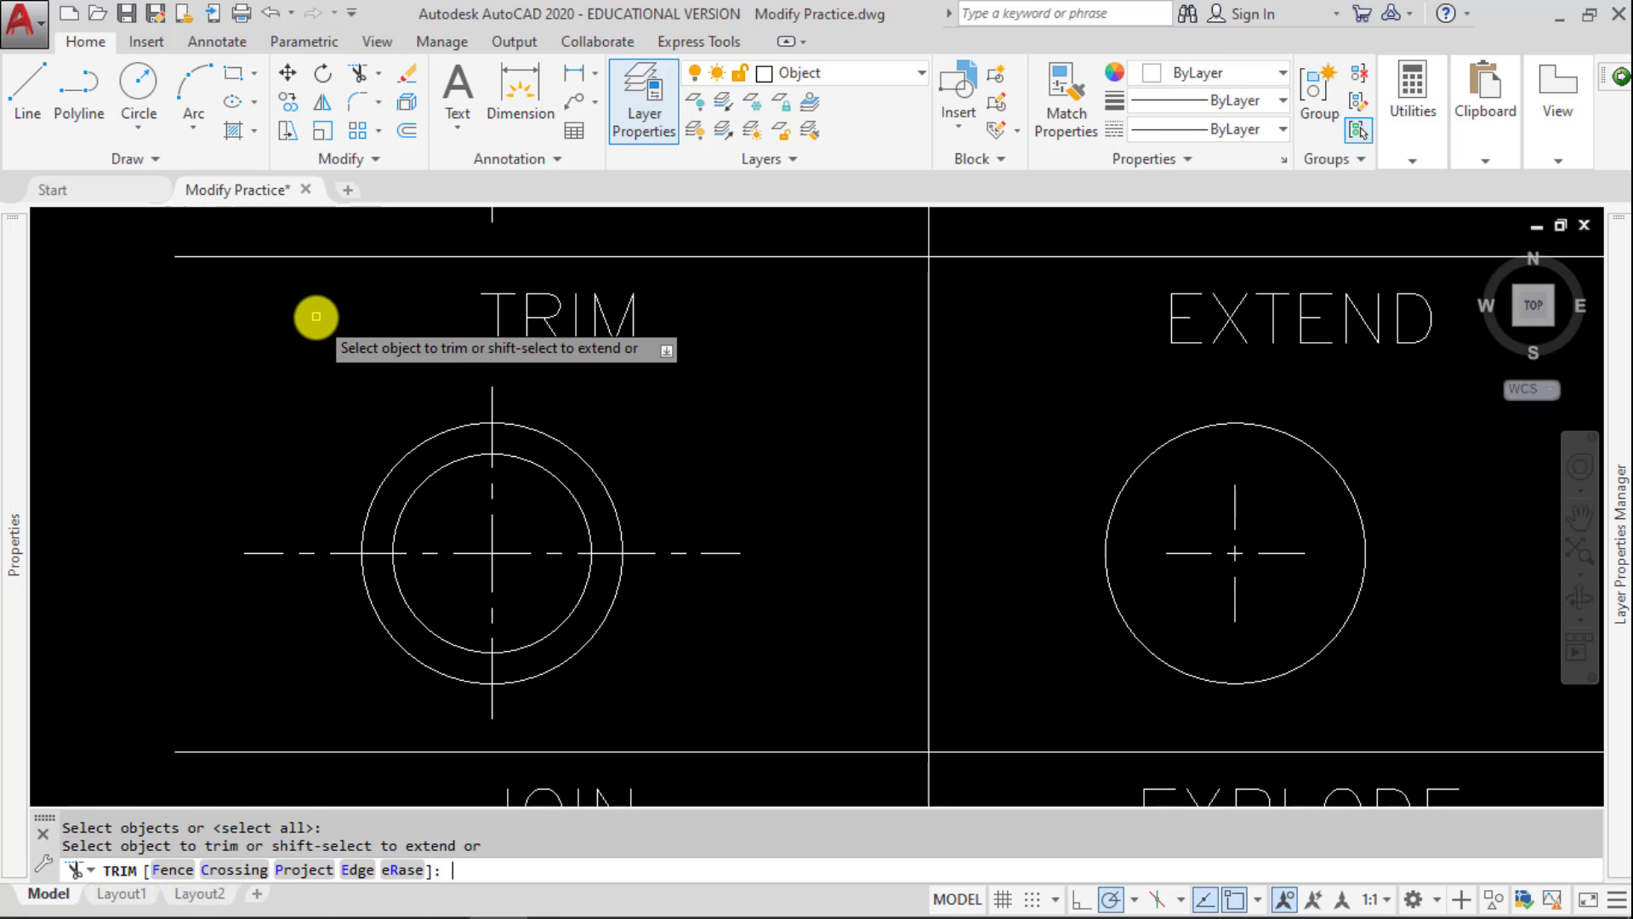
click(491, 437)
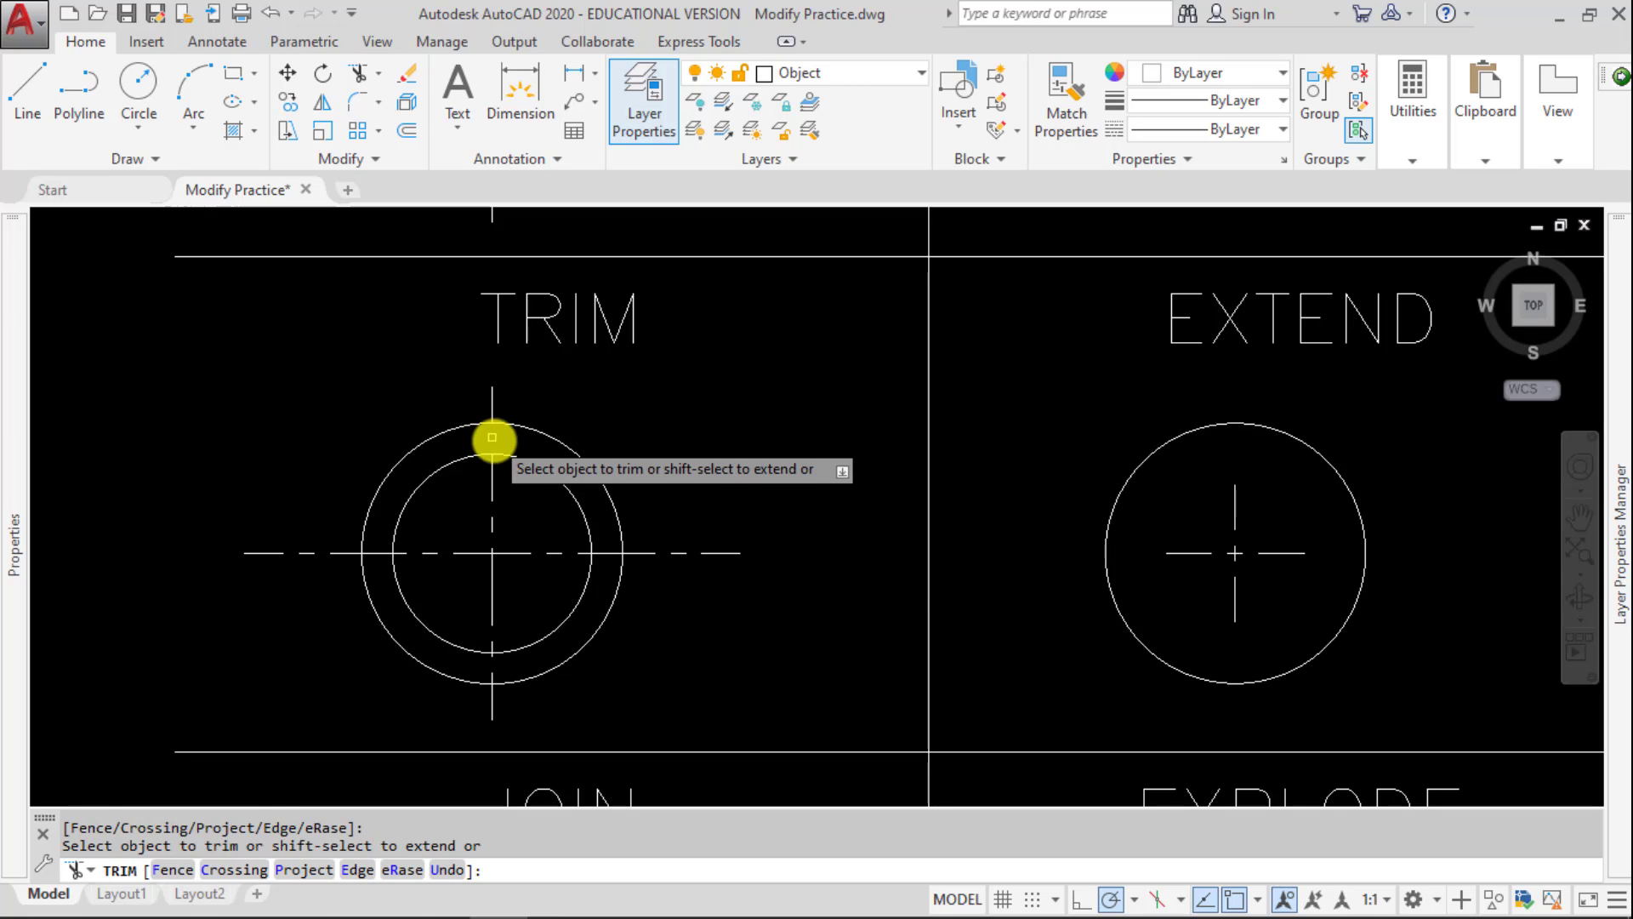
click(604, 551)
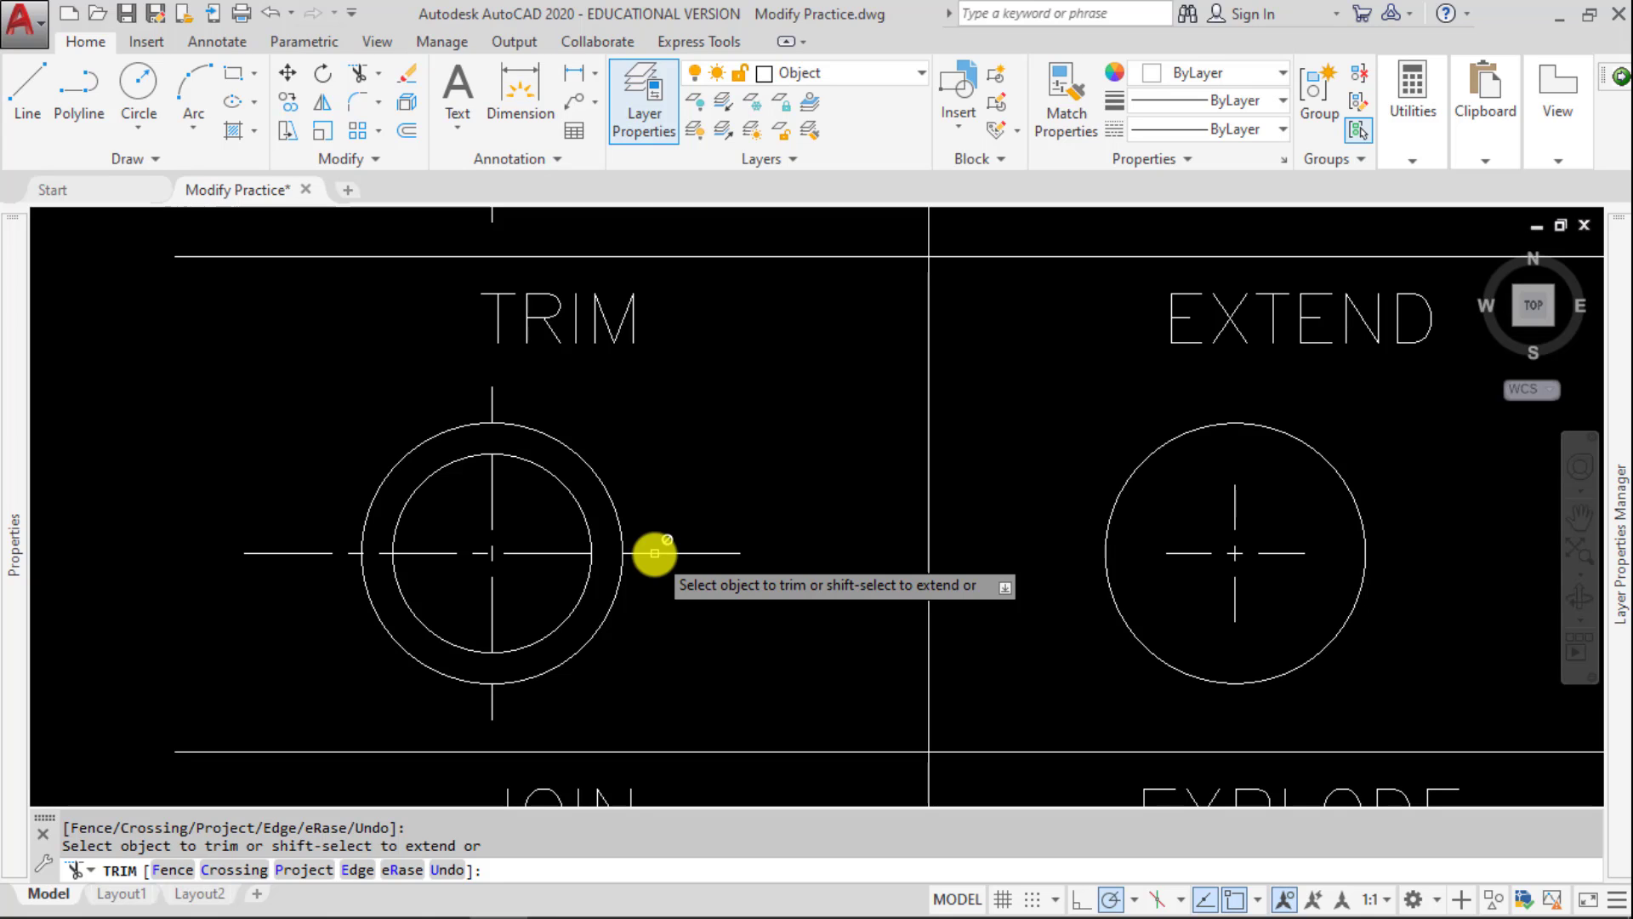
click(264, 553)
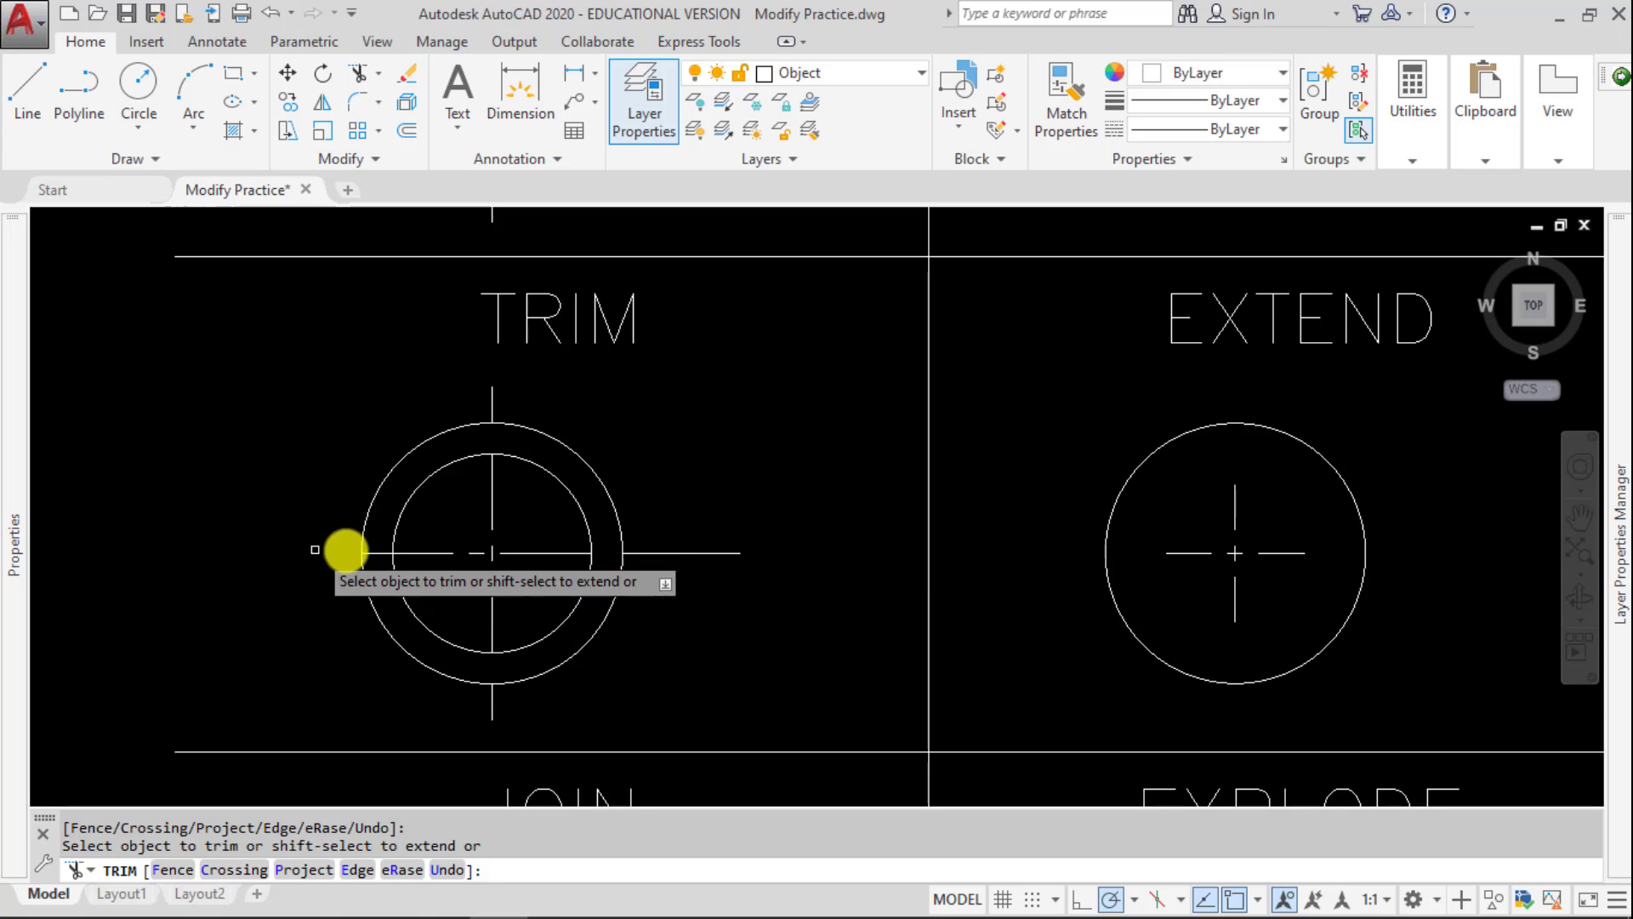
click(457, 553)
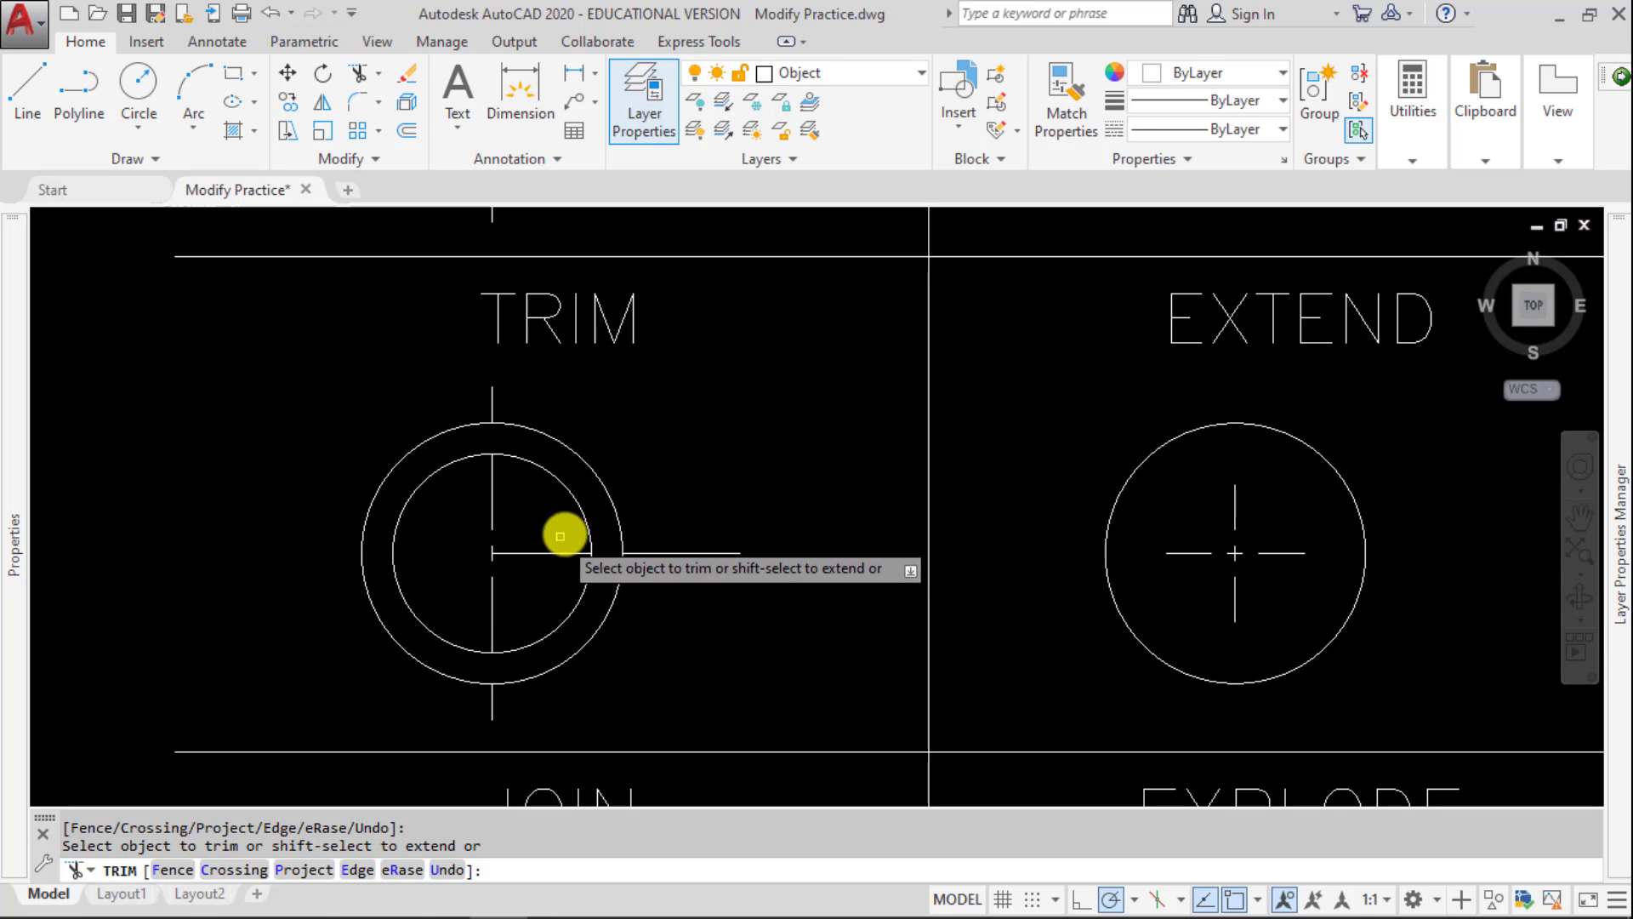
Step: Undo the earlier trims, then trim both circles' upper-right arcs and vertical centre-line pieces
key(Escape)
text(U)
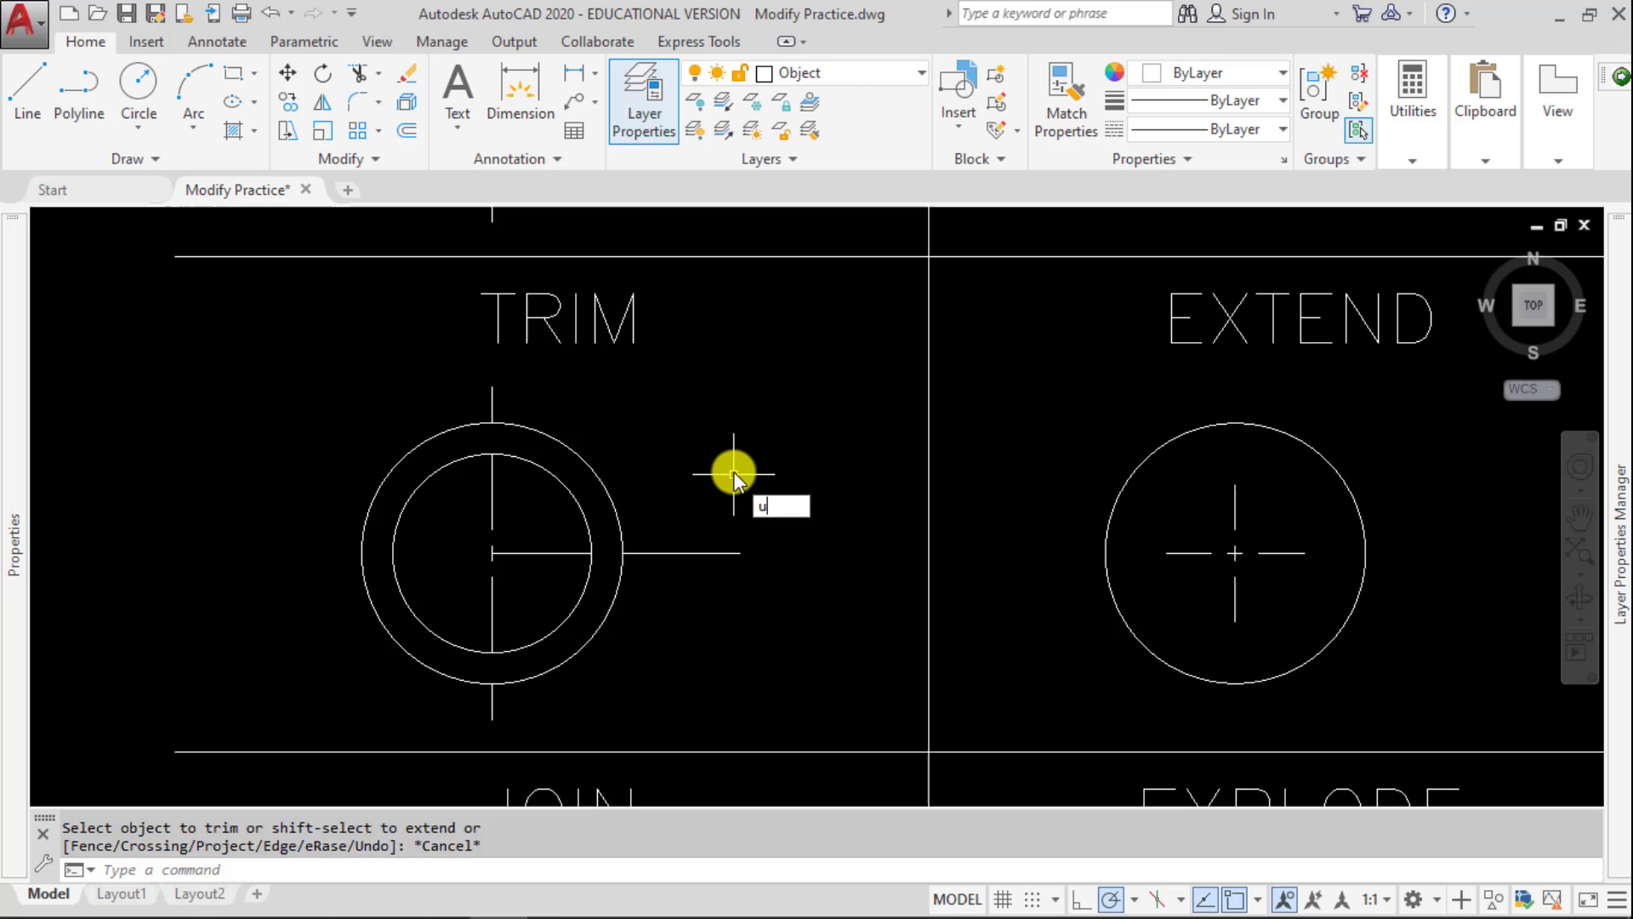
key(Return)
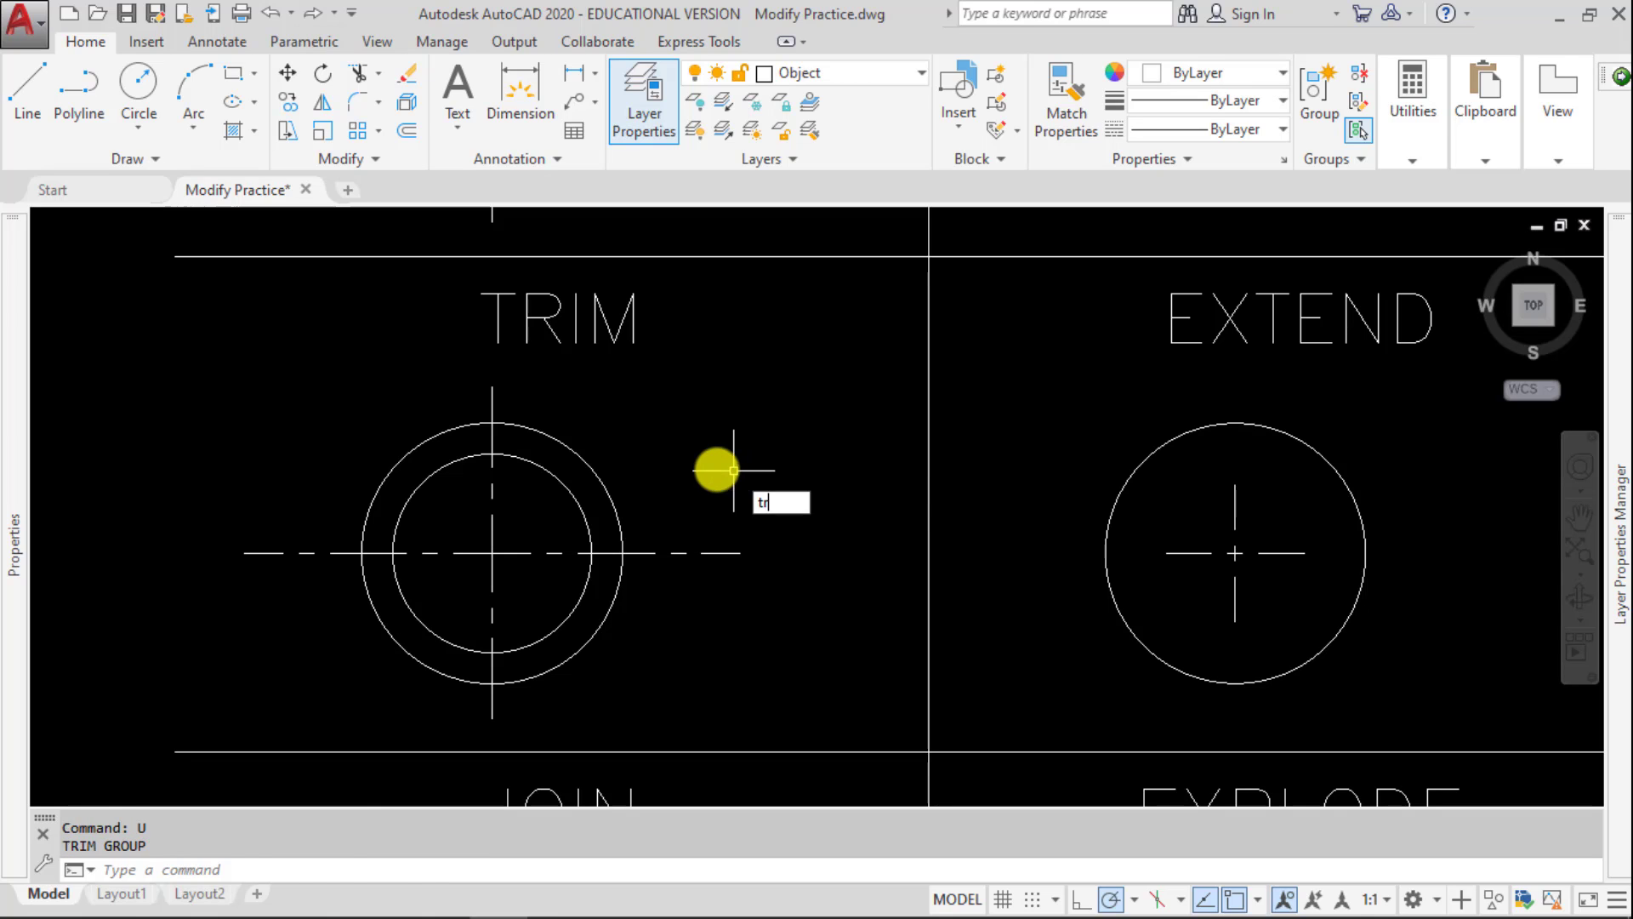
text(tr)
key(Return)
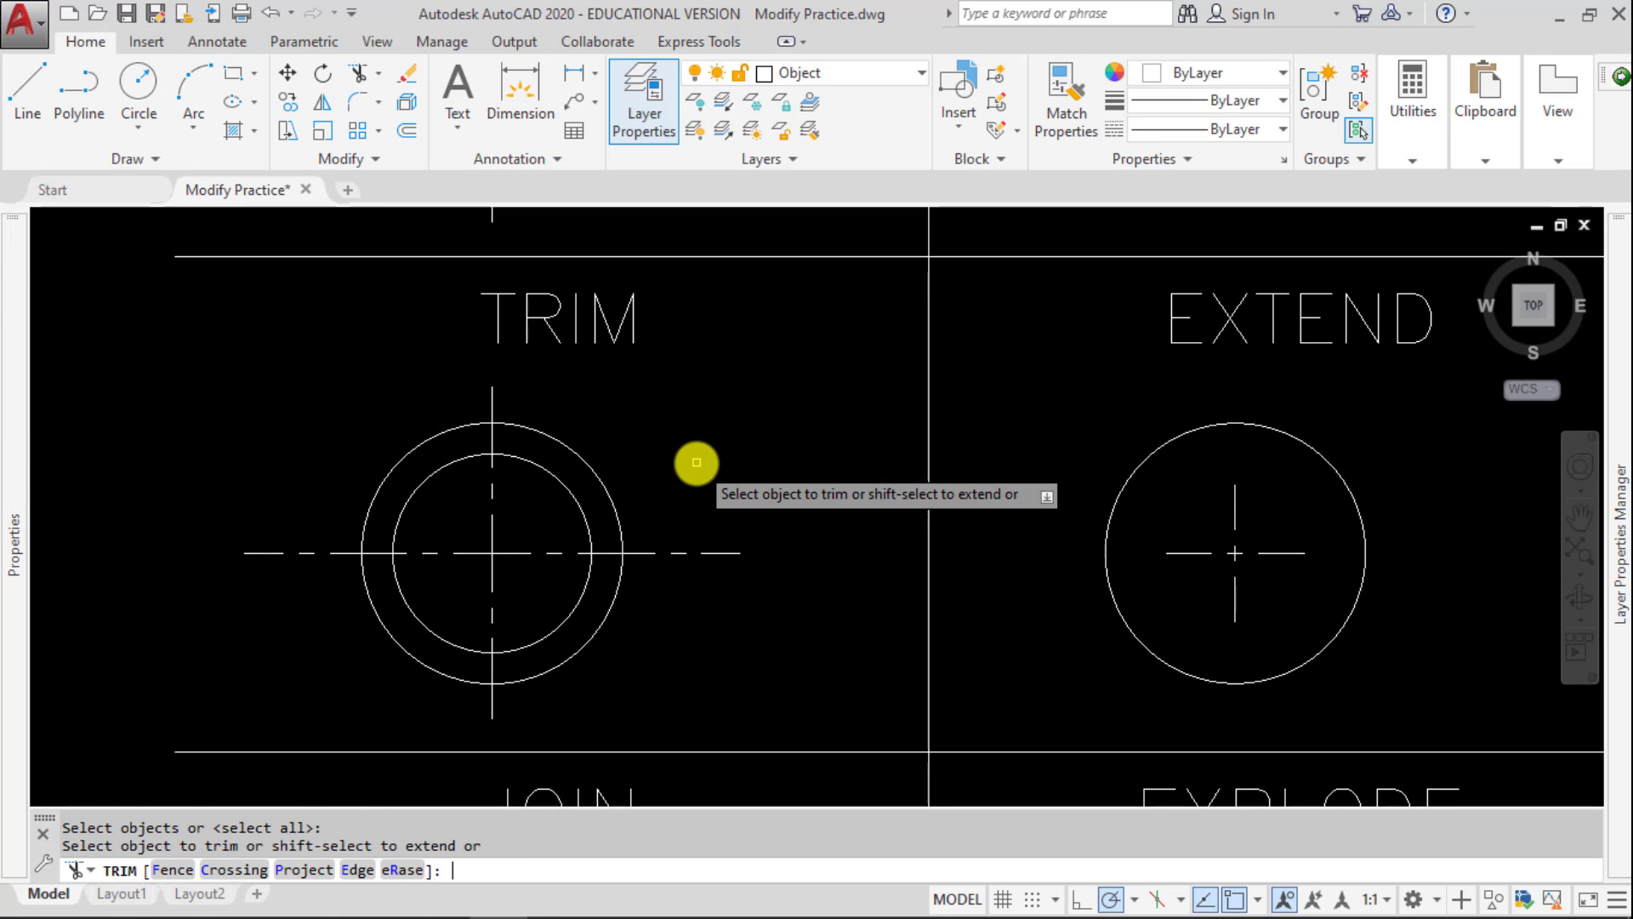
click(581, 454)
click(550, 467)
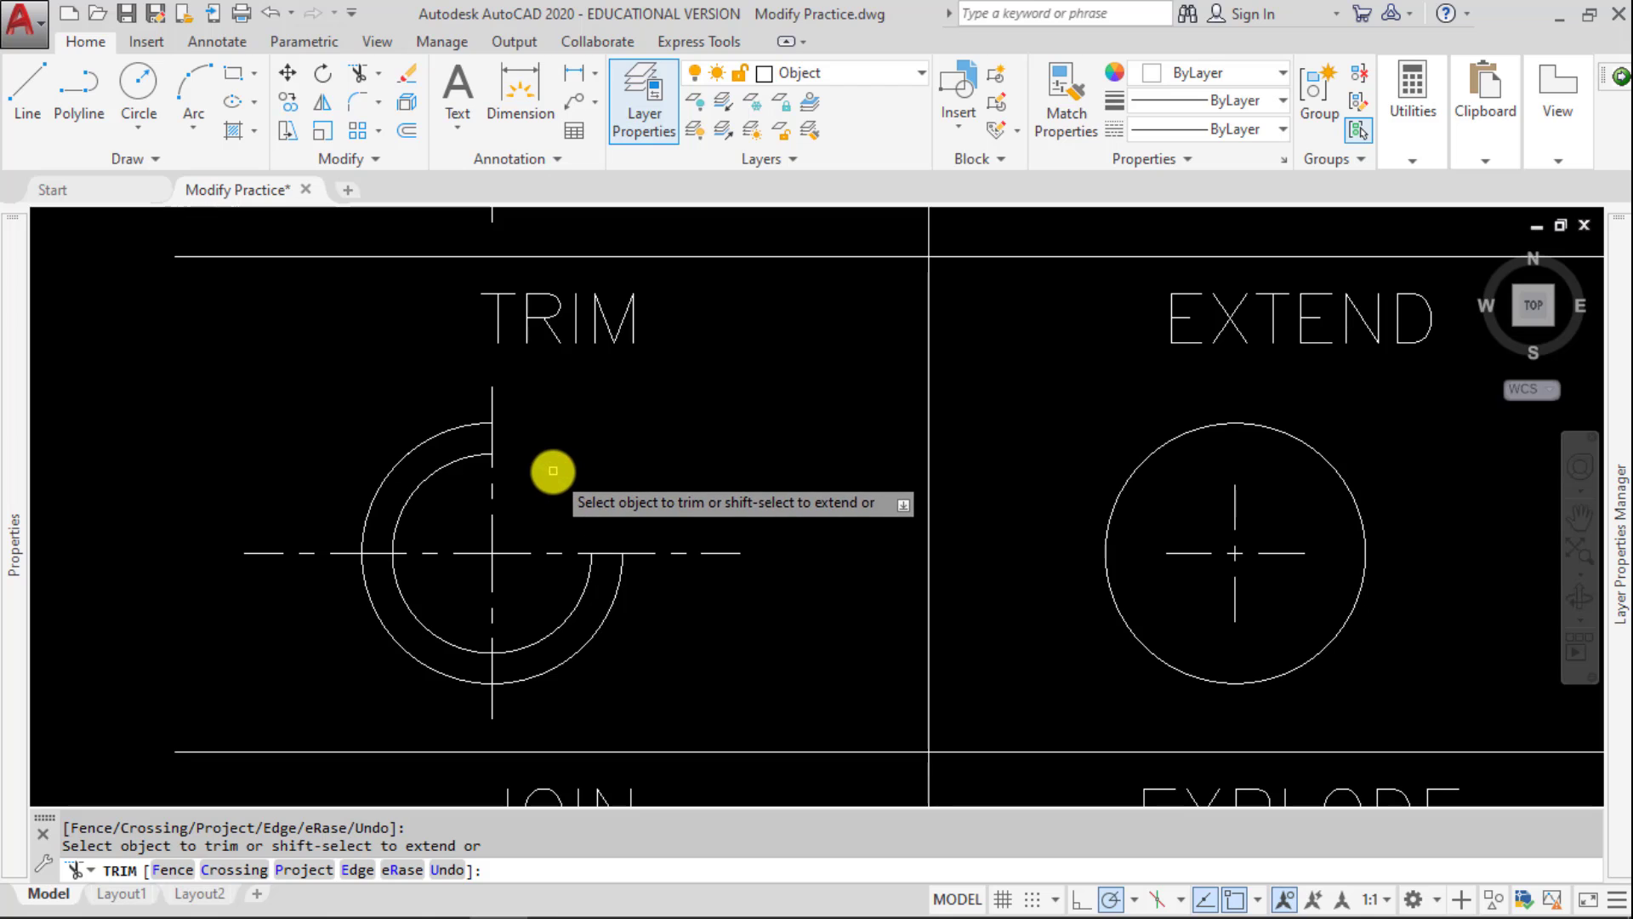
click(485, 467)
click(491, 408)
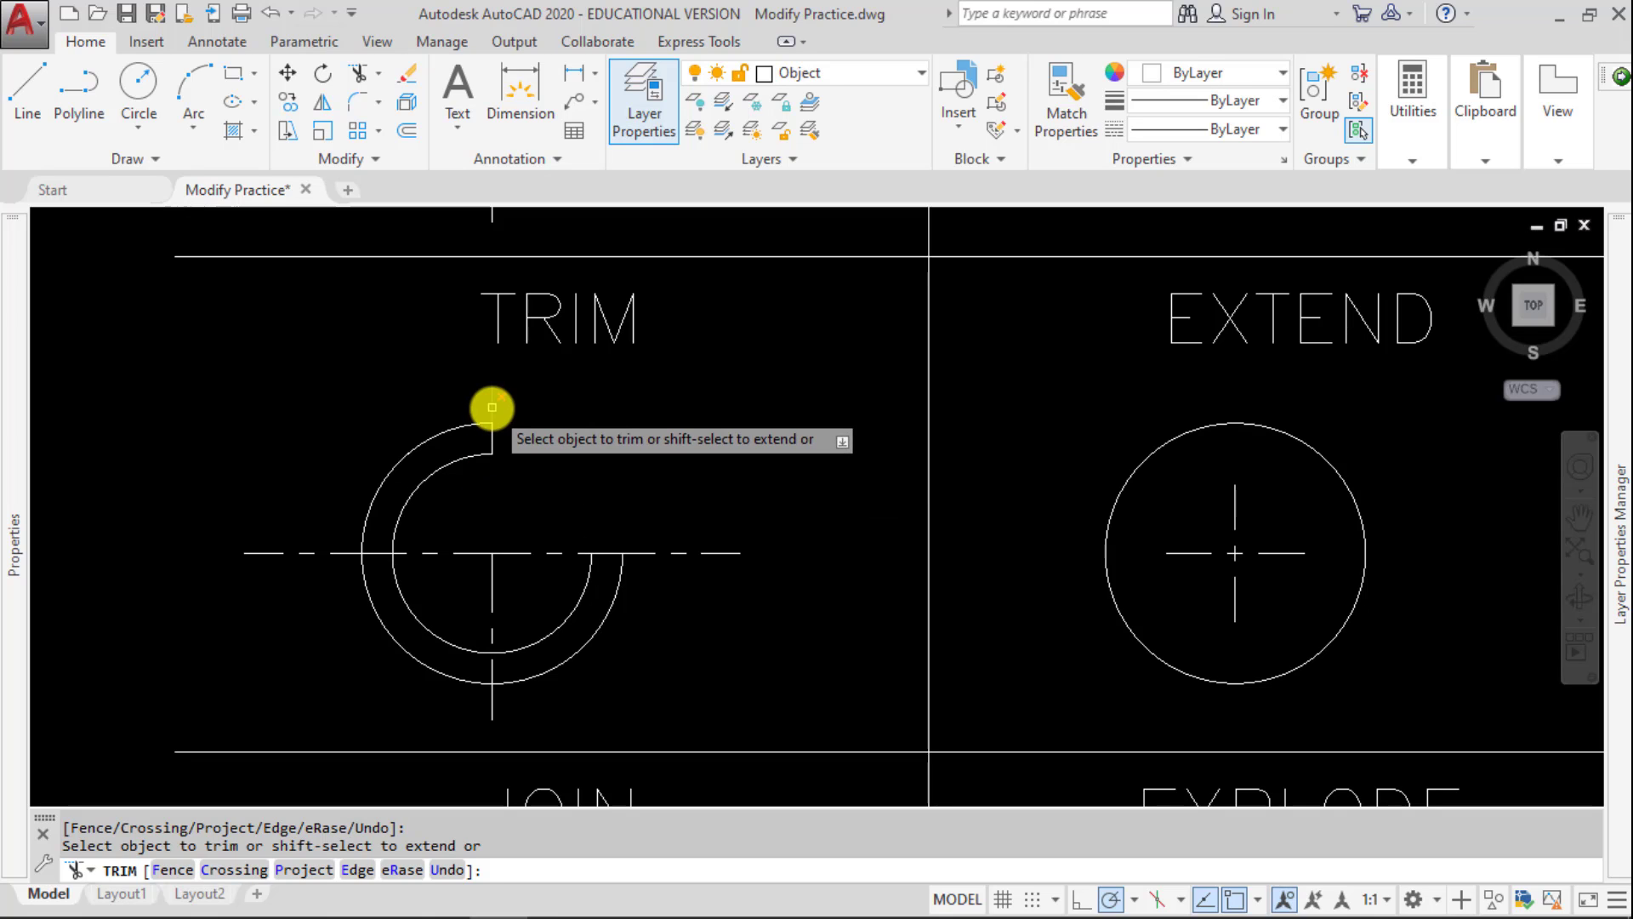
key(Escape)
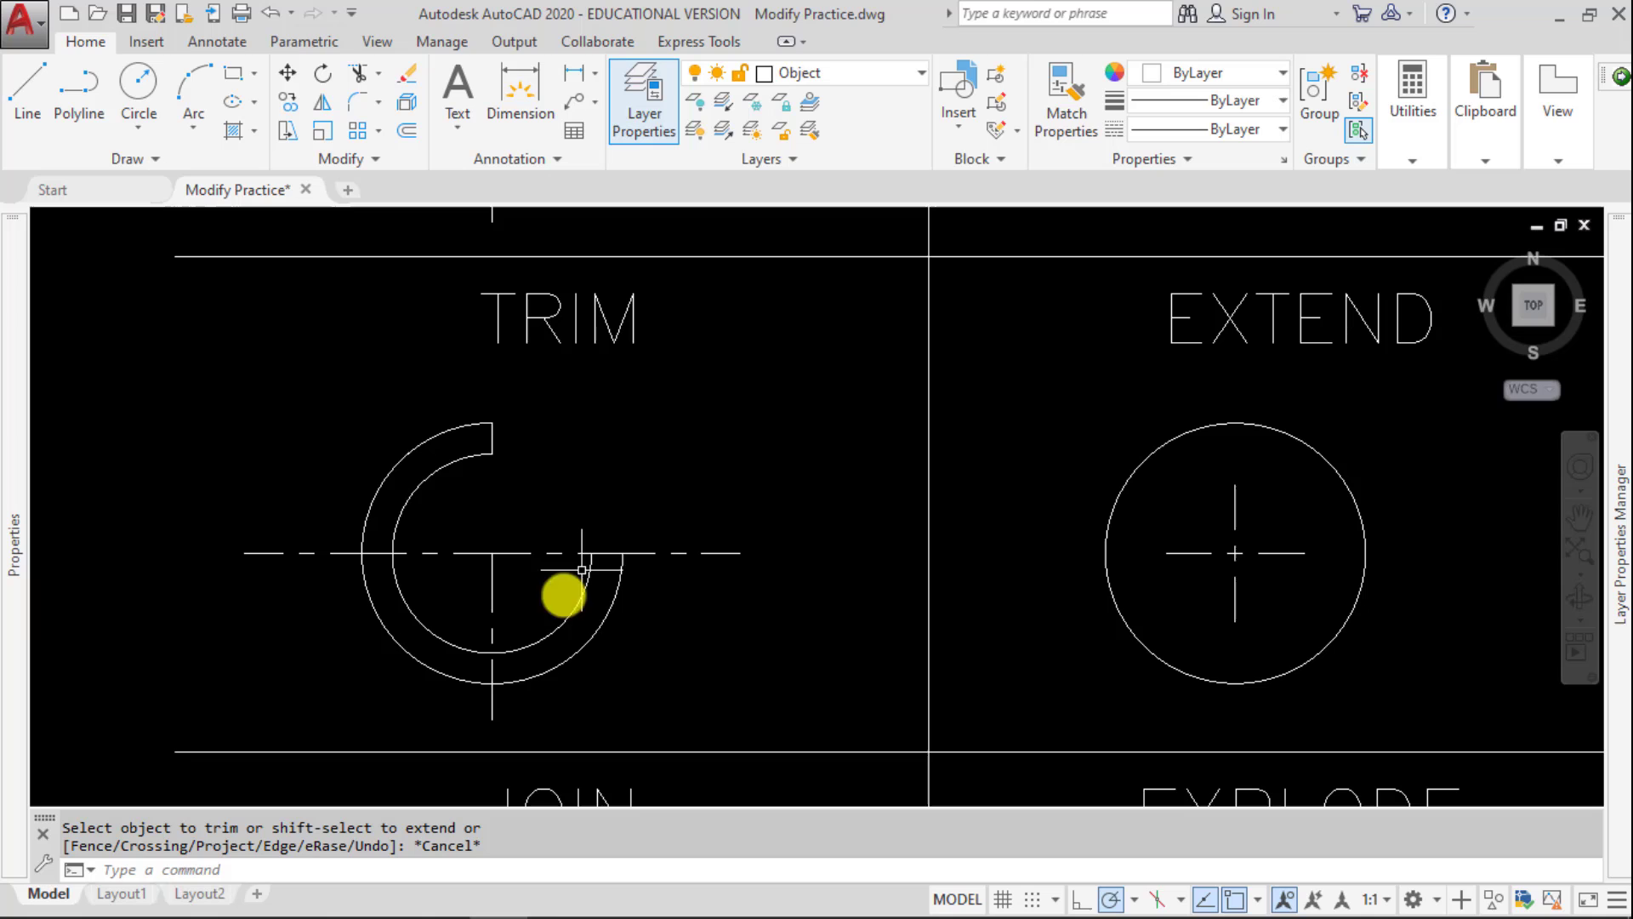
Step: Undo the arc trims, erase the inner circle, and undo the erase
text(u)
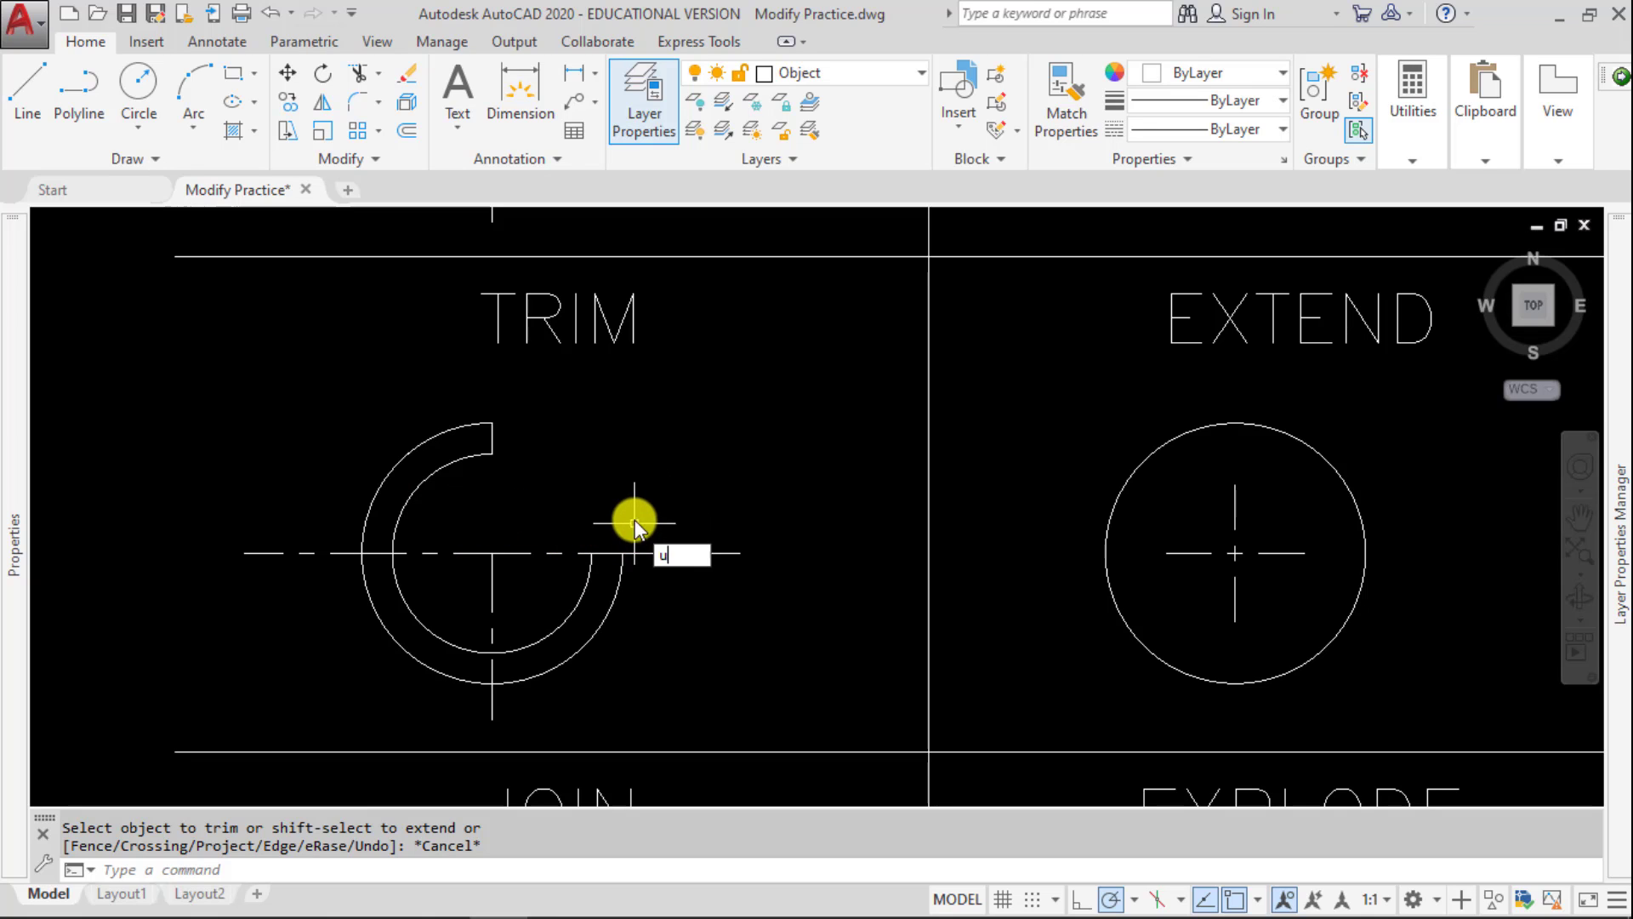
key(Return)
text(e)
key(Return)
click(543, 465)
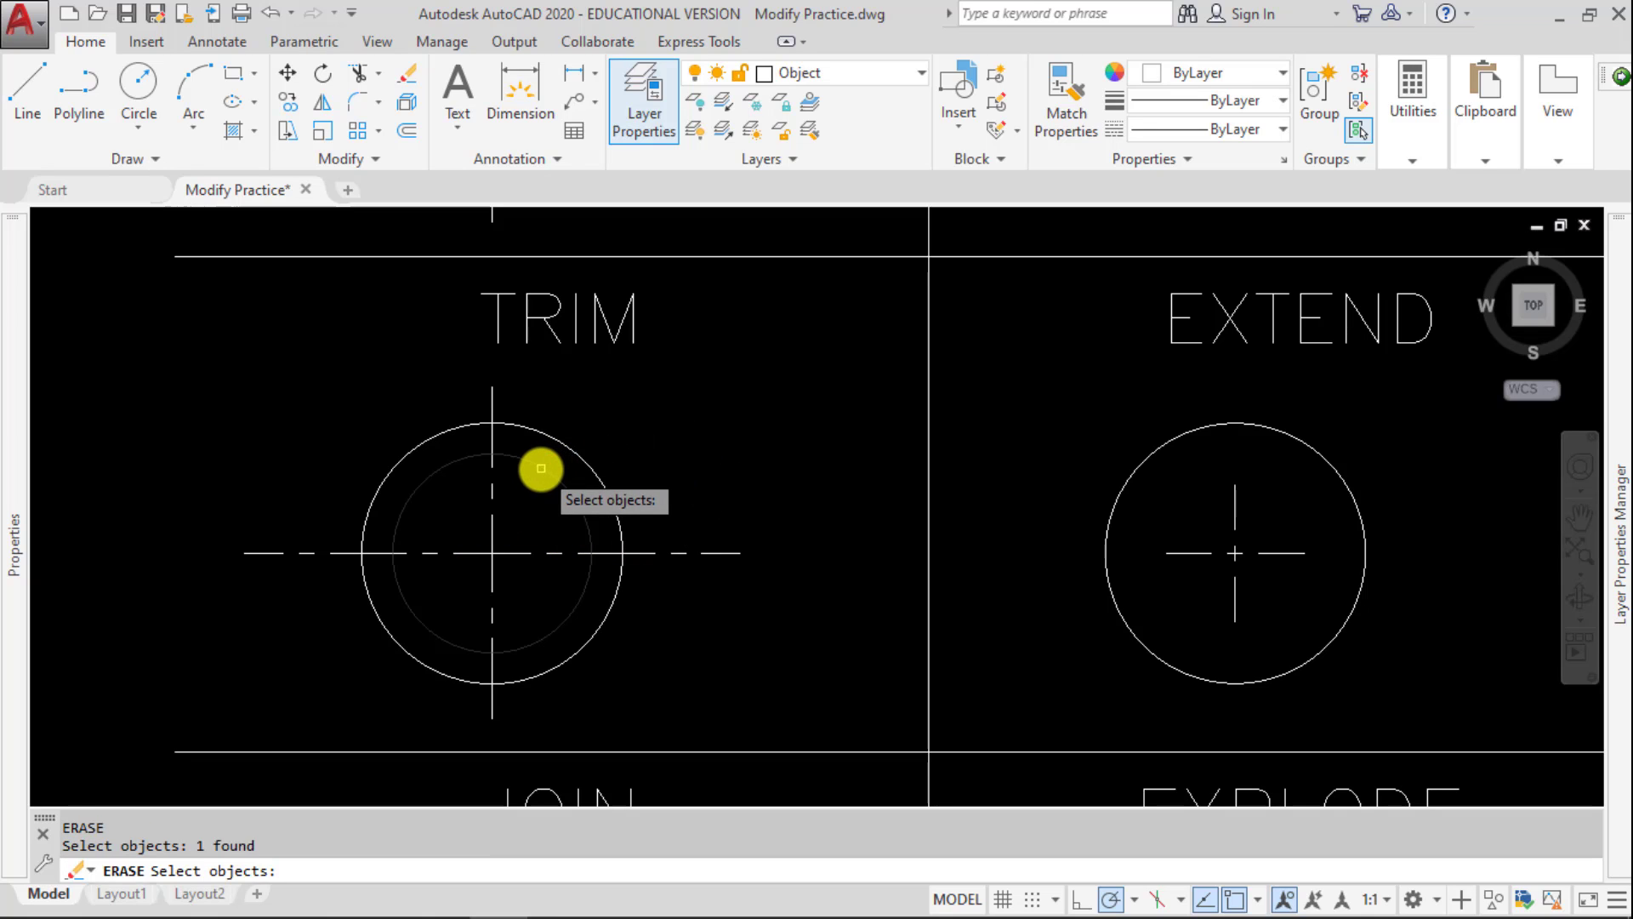
key(Return)
Step: Run TR and select both circles as cutting edges with a crossing window
text(u)
key(Return)
text(tr)
key(Return)
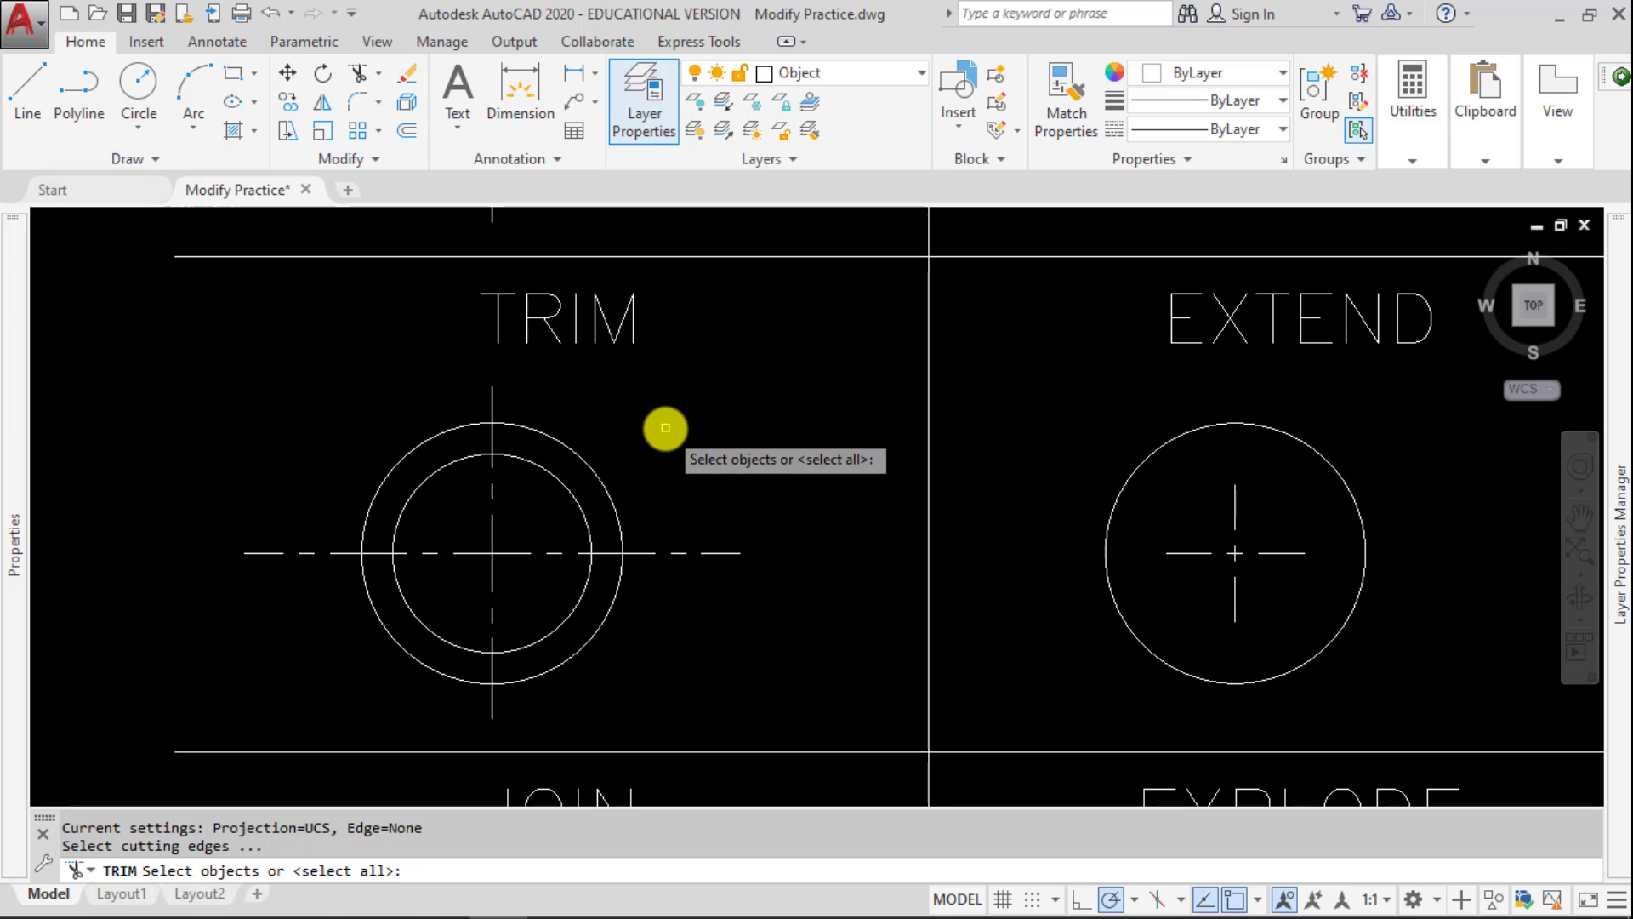
click(584, 436)
click(557, 481)
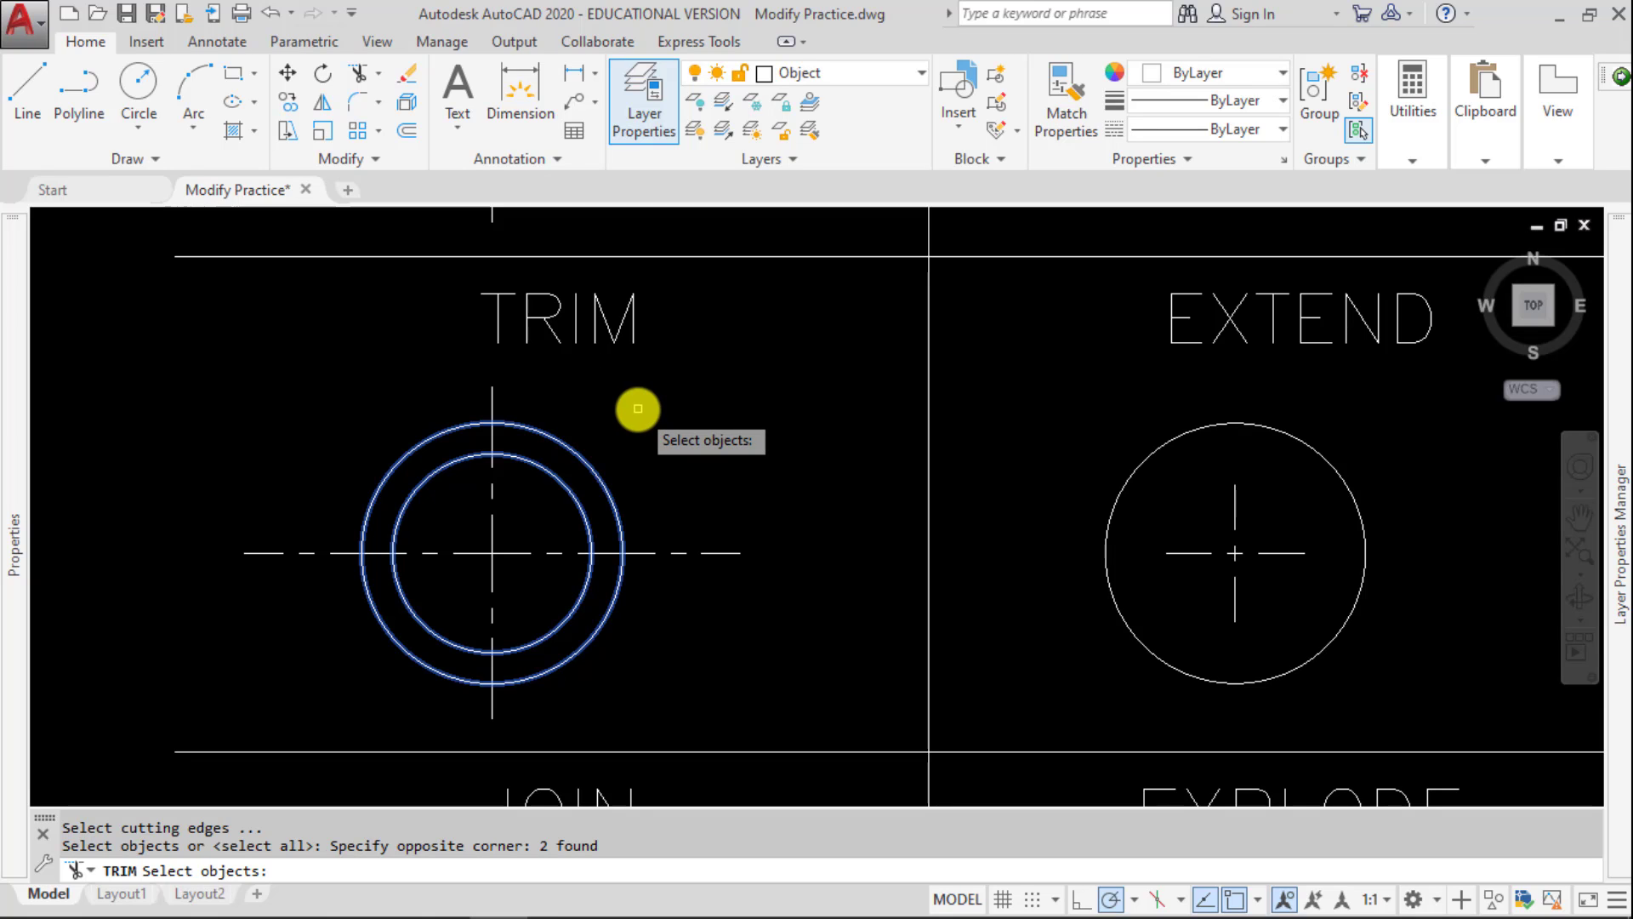
key(Return)
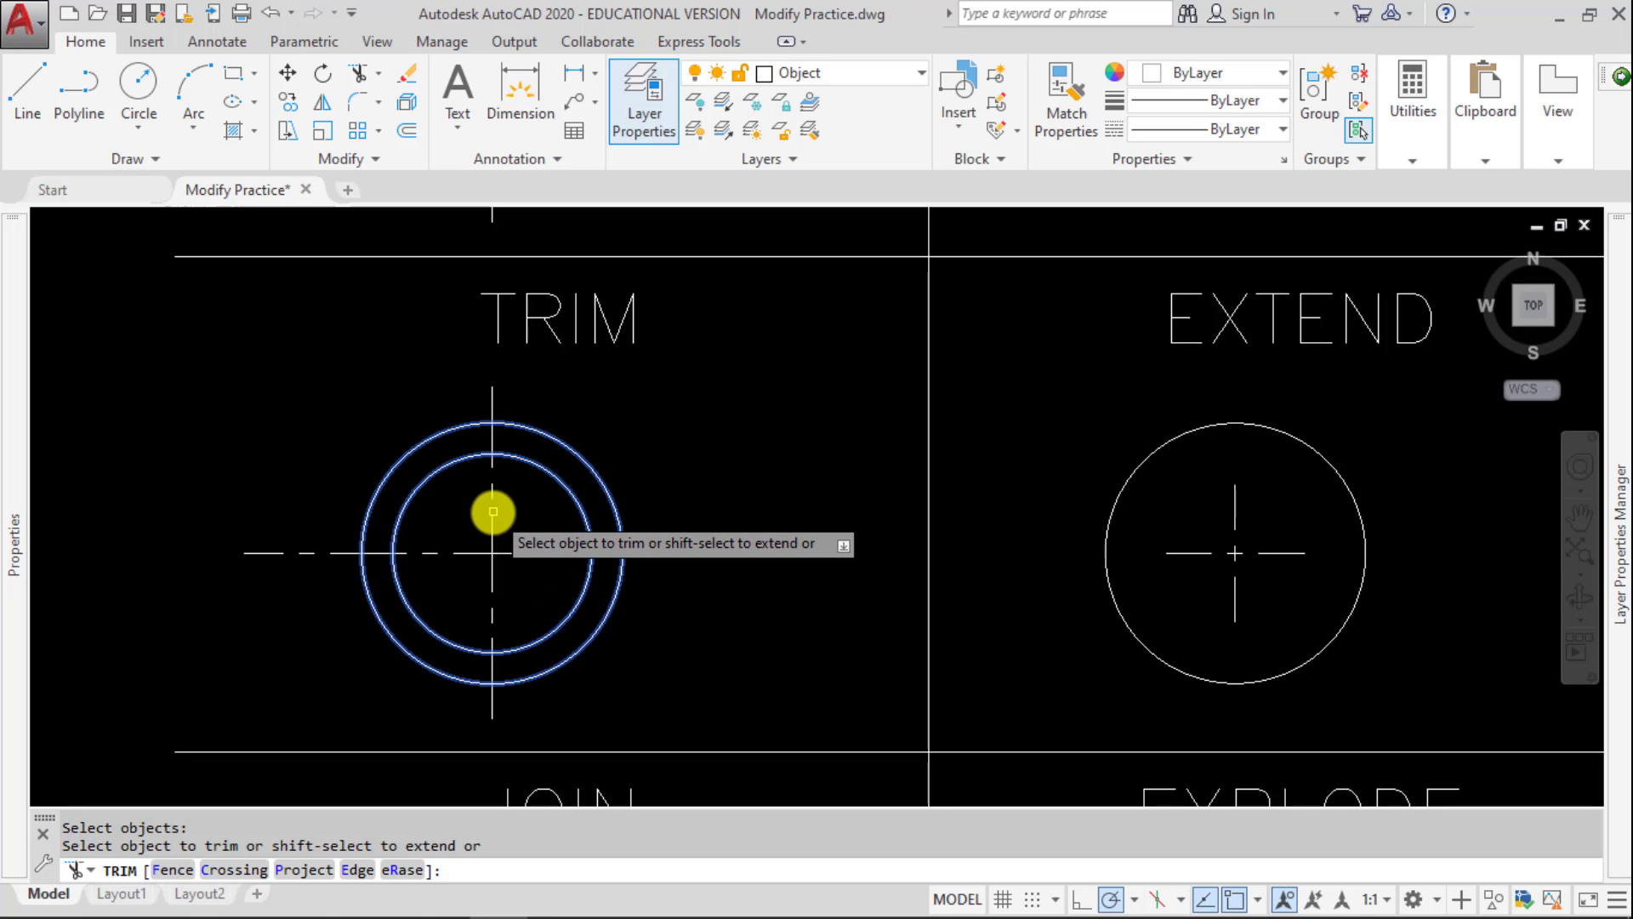
Step: Trim the vertical line's top stub and inner piece, and the horizontal line's right end and inner piece
click(492, 407)
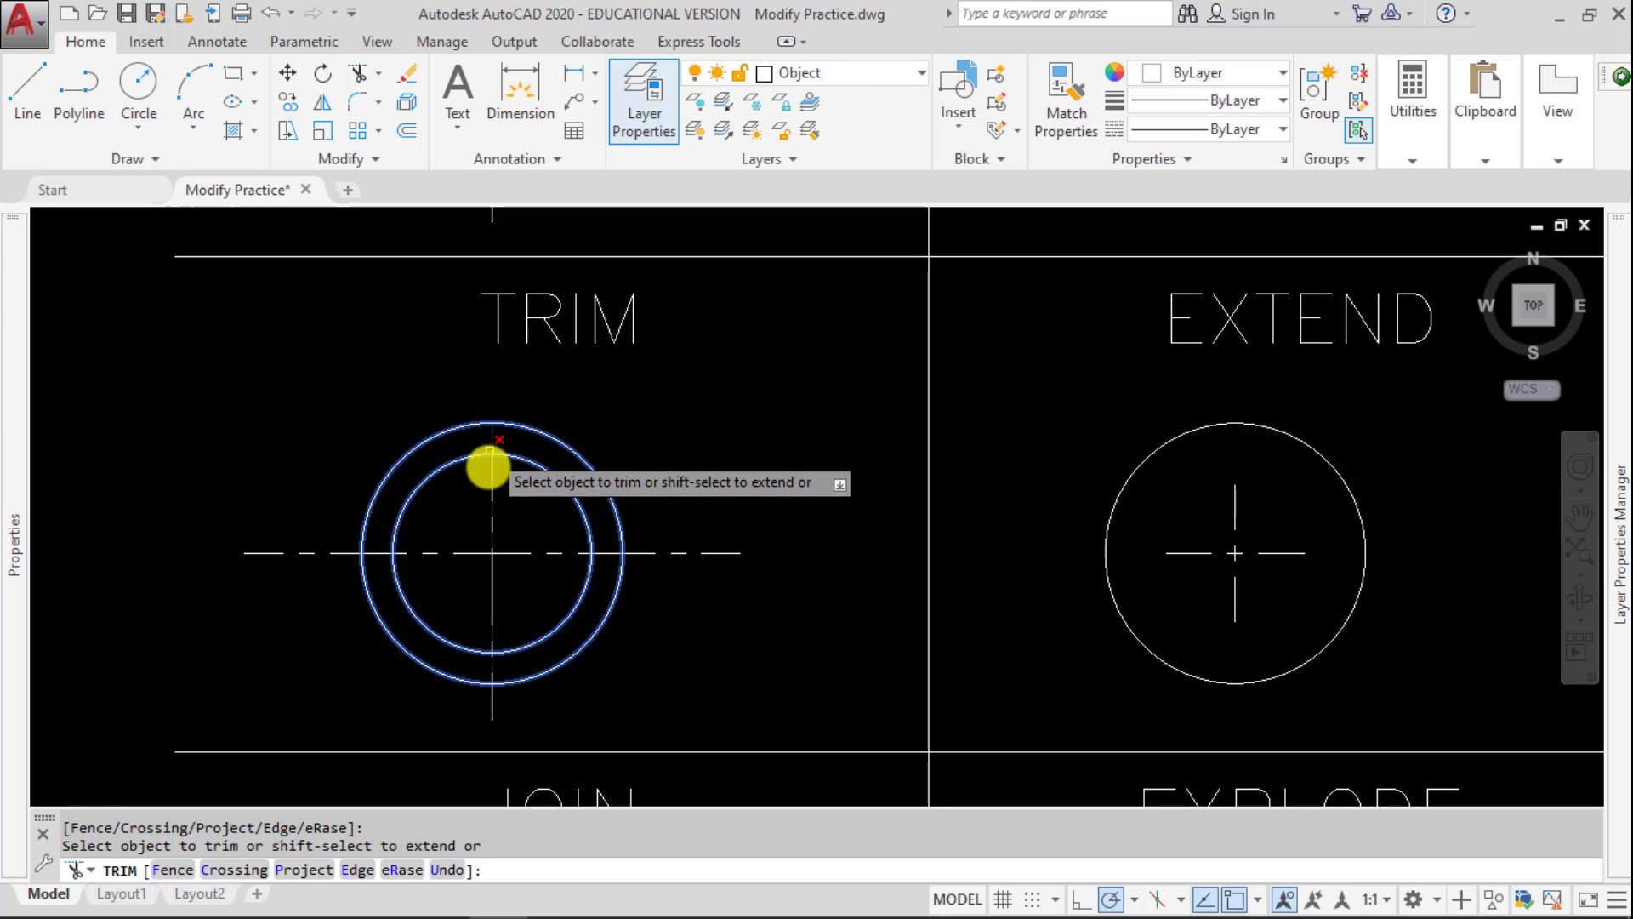
click(491, 480)
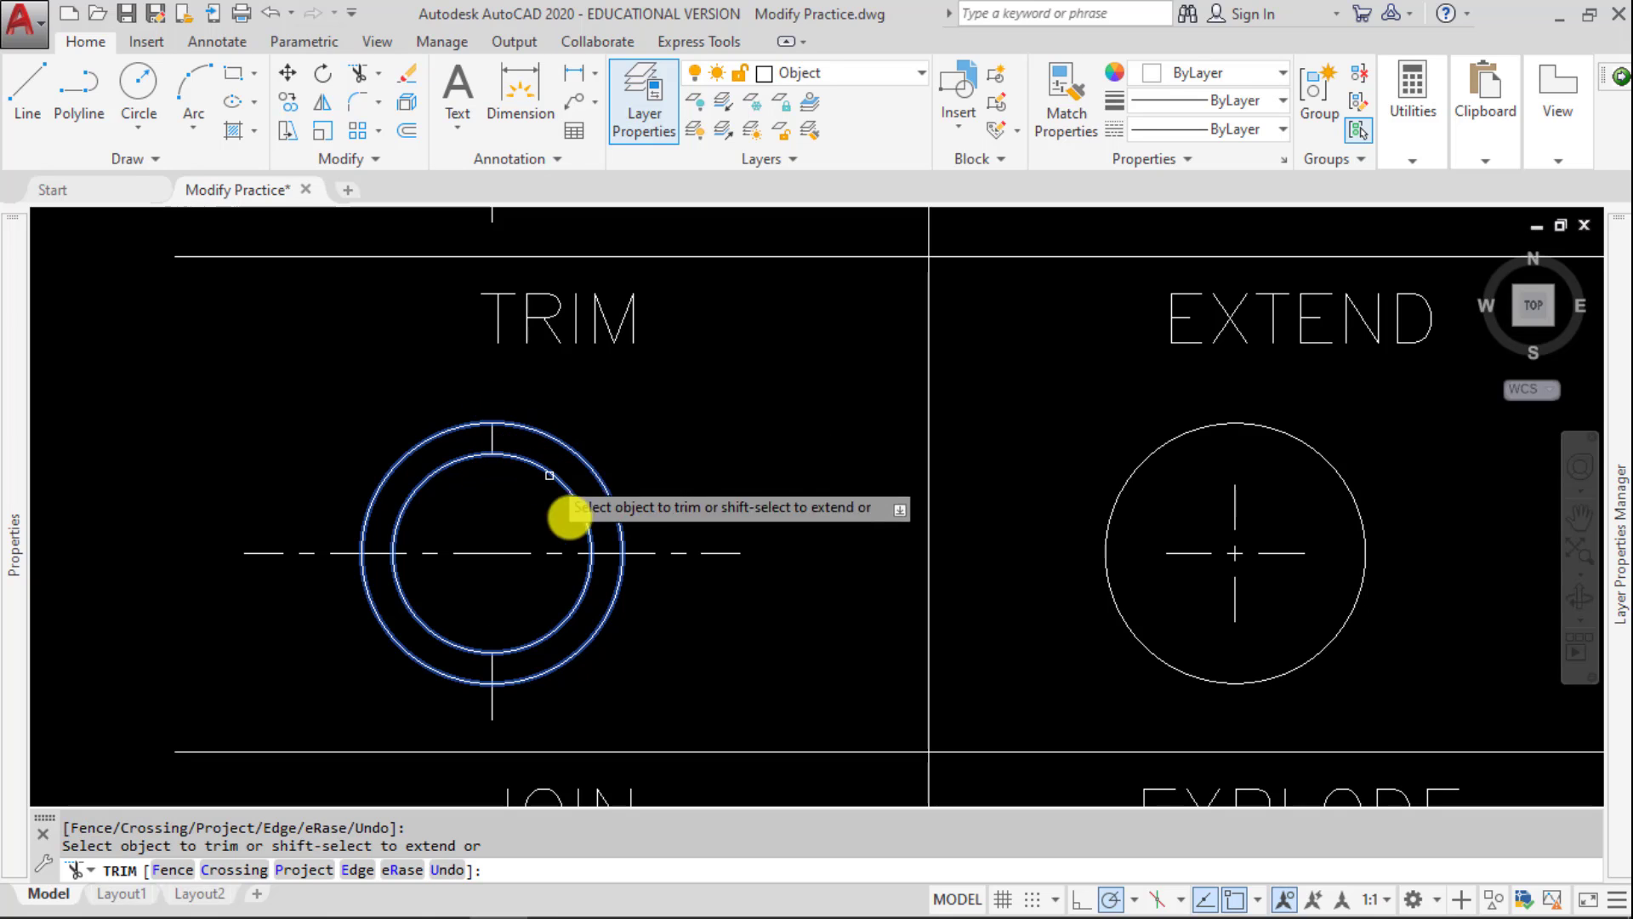
click(661, 552)
click(661, 558)
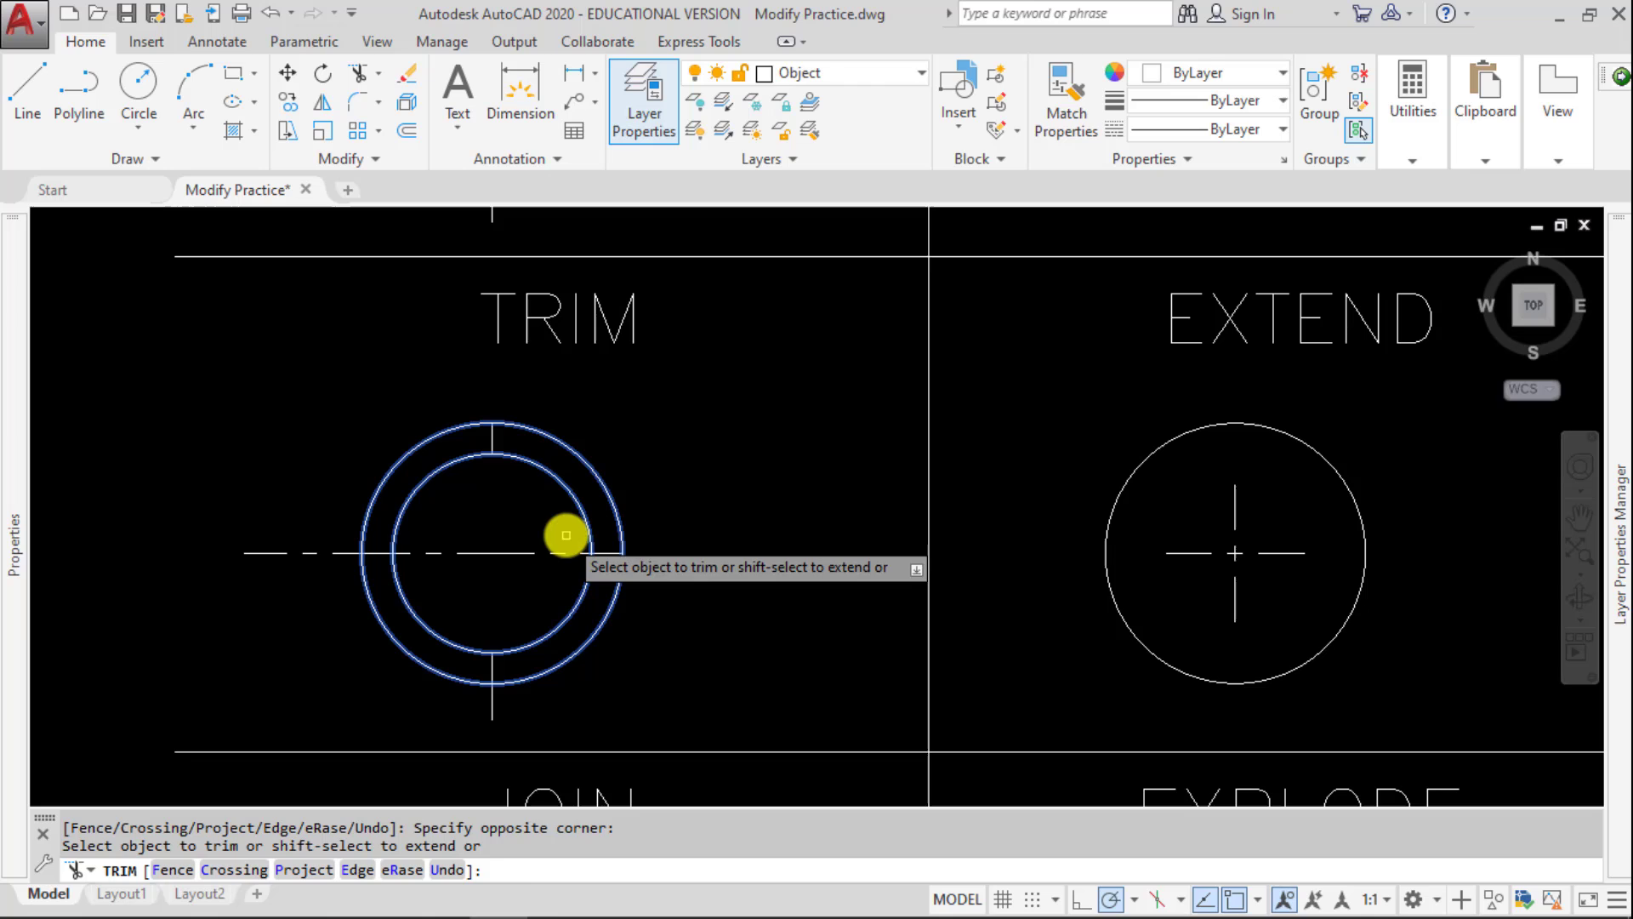
click(538, 518)
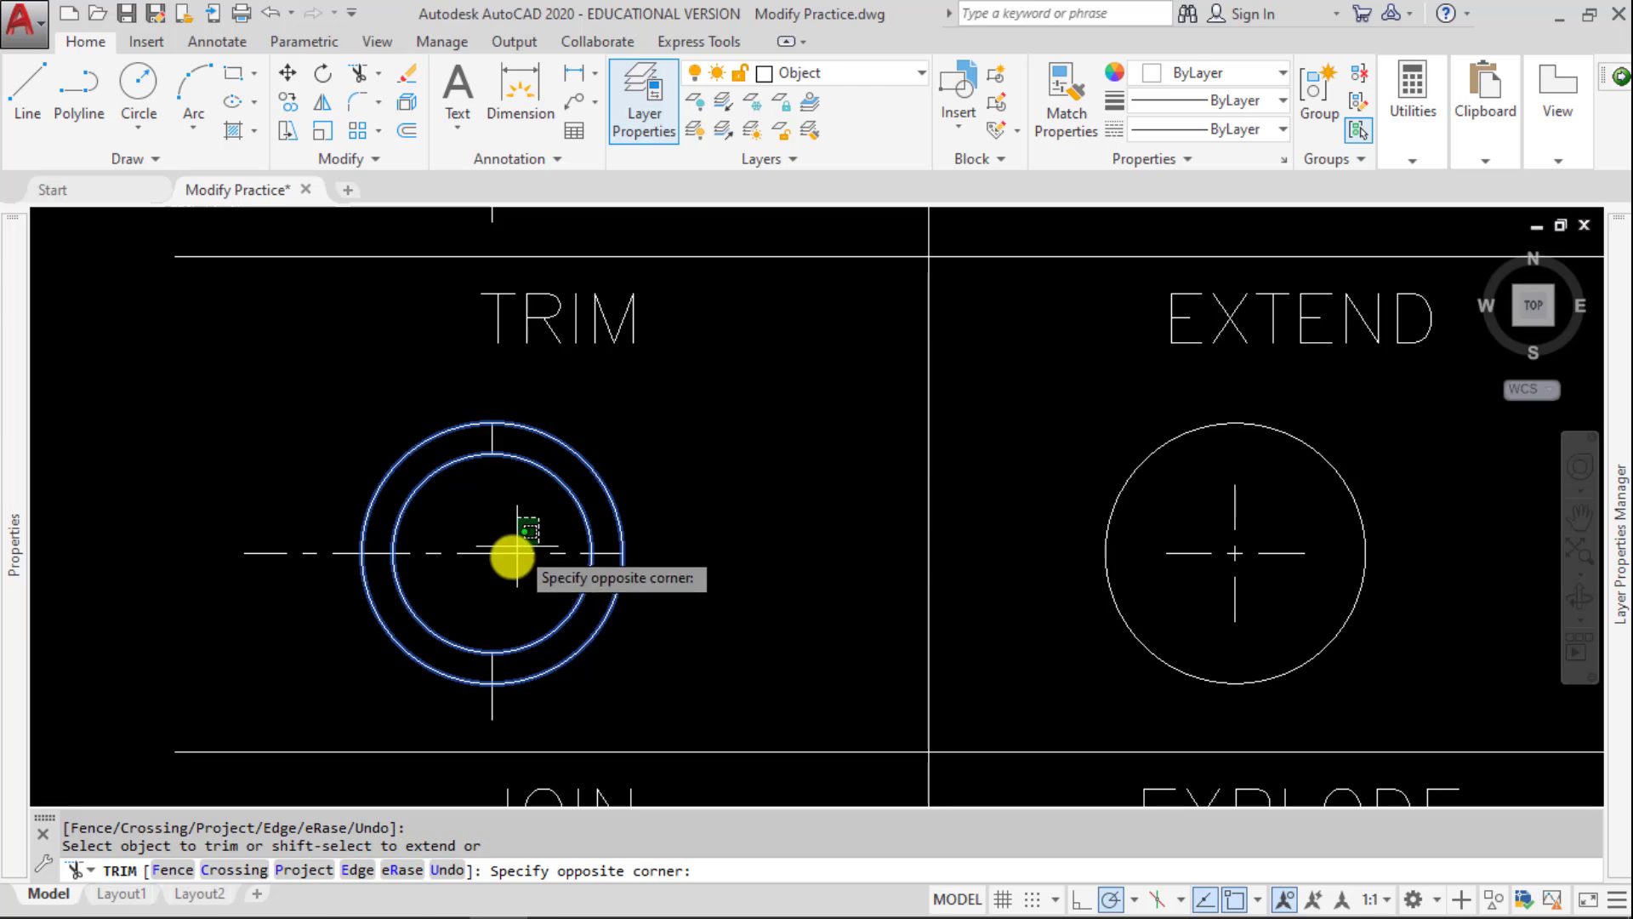
click(473, 584)
click(291, 522)
Step: Trim the horizontal line's left end, then erase the circles with a crossing window
click(226, 598)
key(Escape)
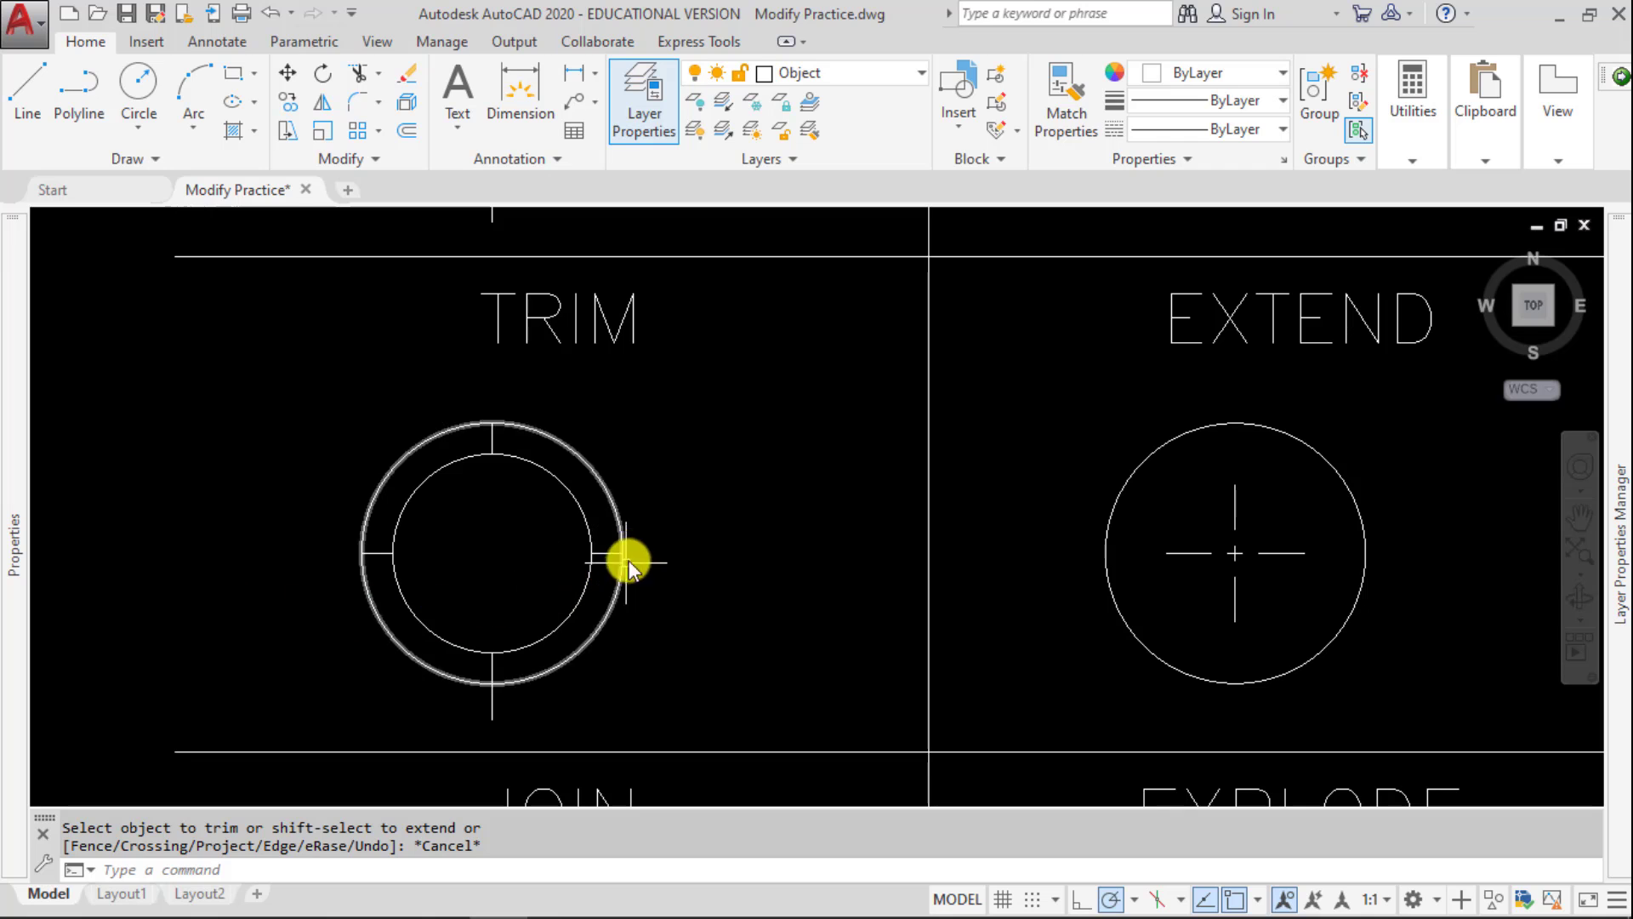
text(e)
key(Return)
click(693, 396)
click(287, 652)
key(Return)
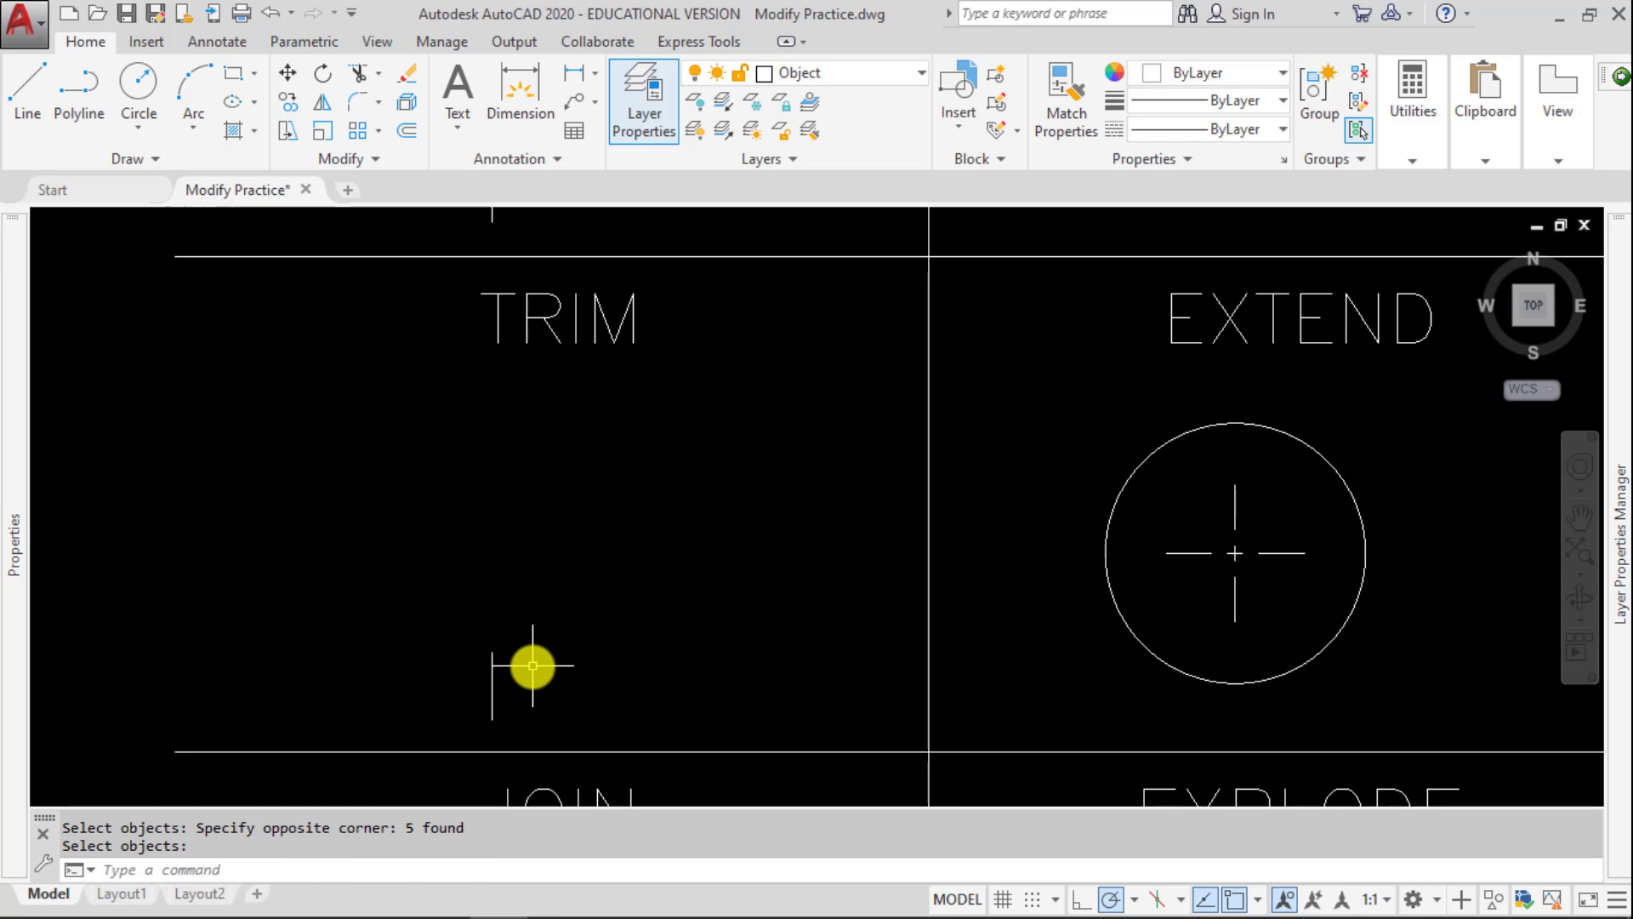
Step: Attempt to stretch the dashed line's end, then cancel the stretch
text(s)
key(Return)
click(540, 678)
click(430, 624)
key(Return)
click(414, 561)
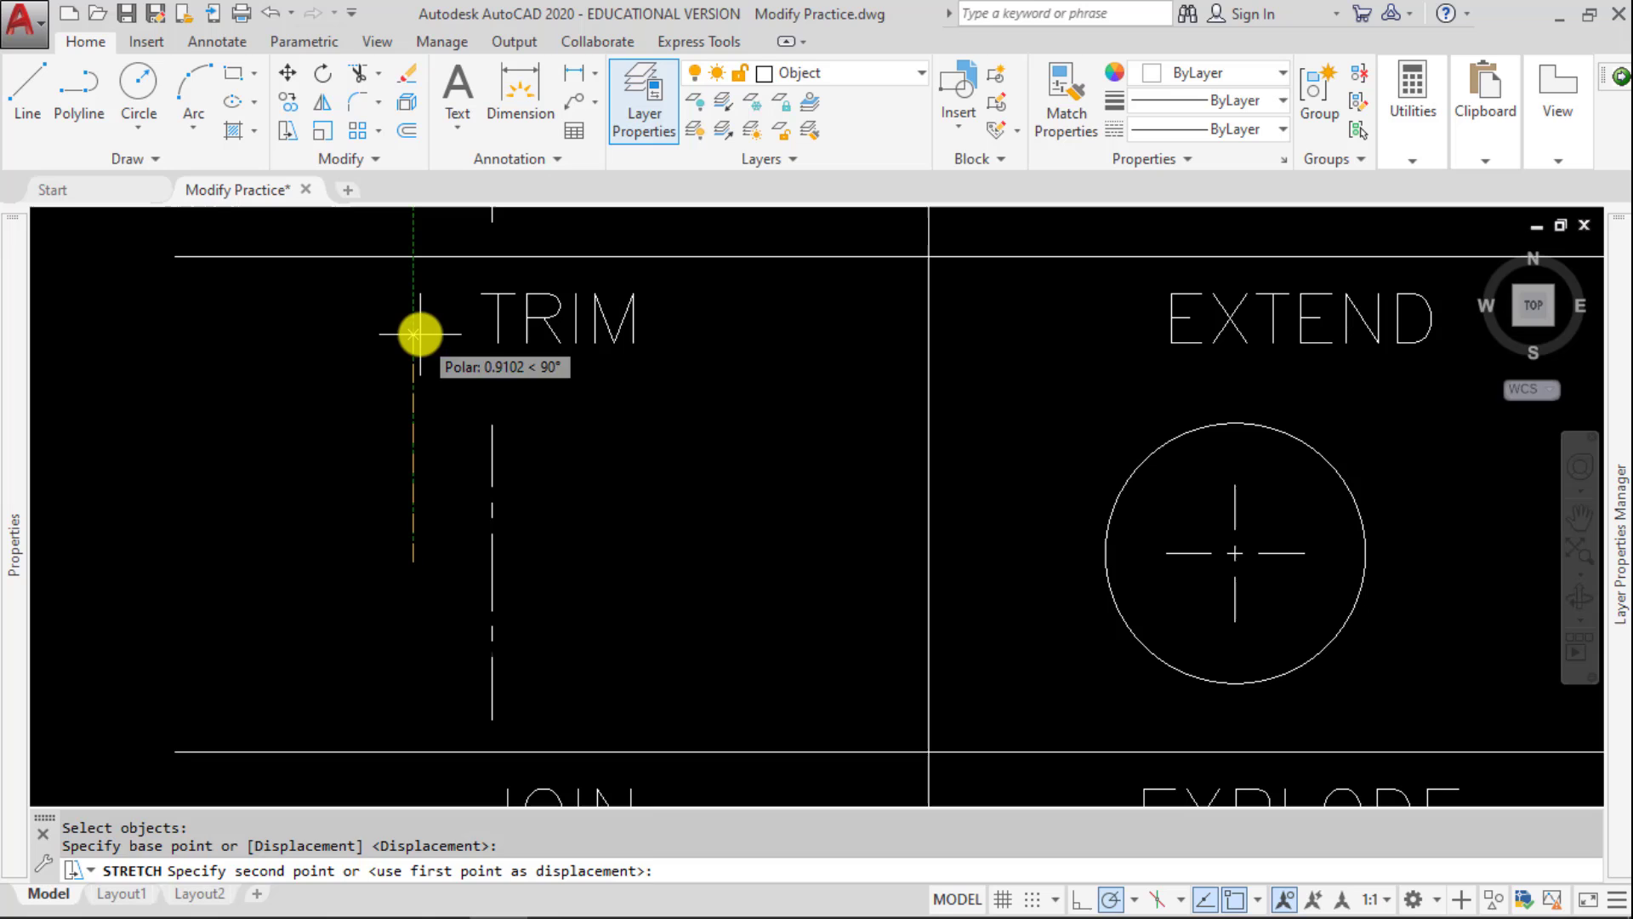
key(Escape)
Step: Copy the dashed vertical line twice to the right
text(c)
key(Return)
click(587, 400)
click(476, 485)
key(Return)
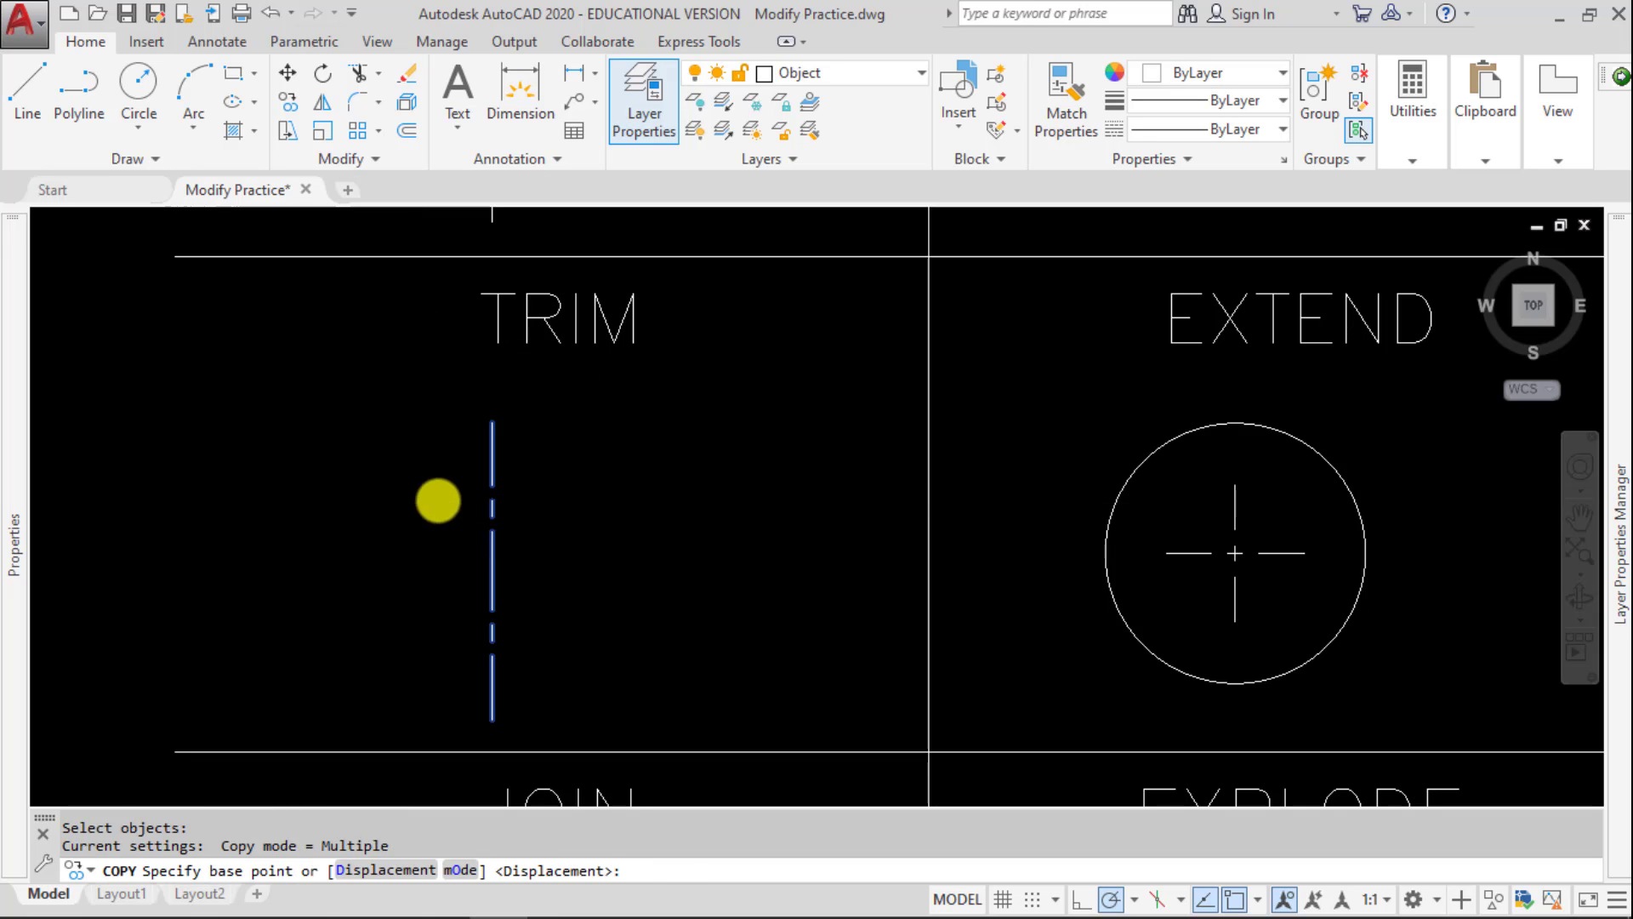
click(430, 503)
click(471, 504)
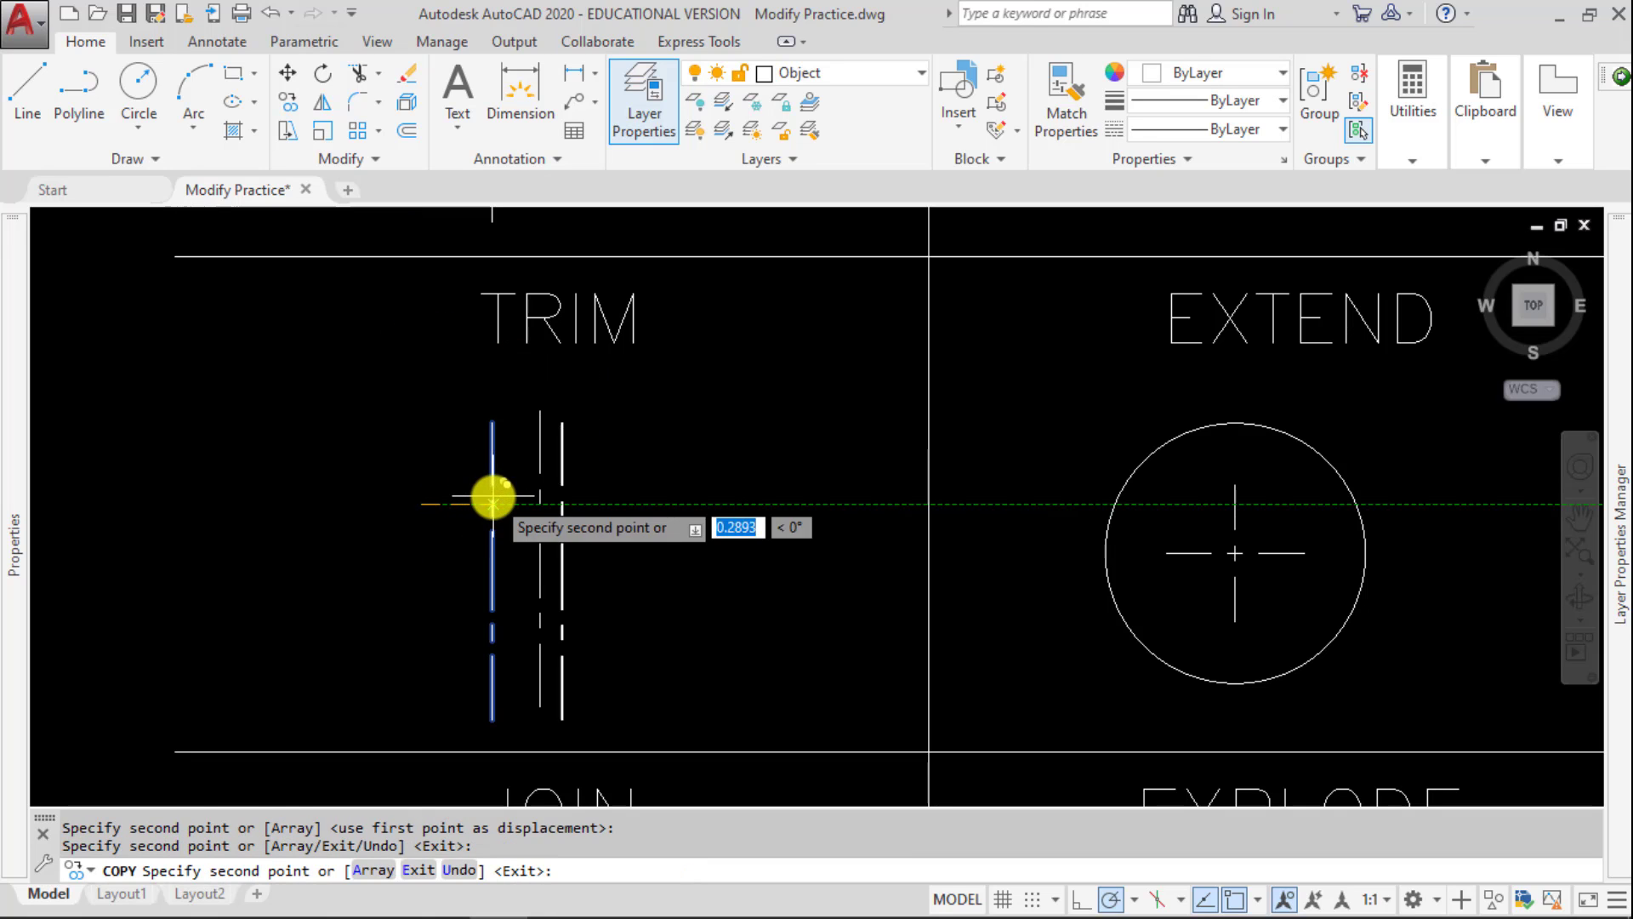
click(493, 504)
key(Escape)
Step: Copy all three dashed lines together further to the right
key(Return)
click(613, 474)
click(508, 513)
click(510, 511)
click(400, 553)
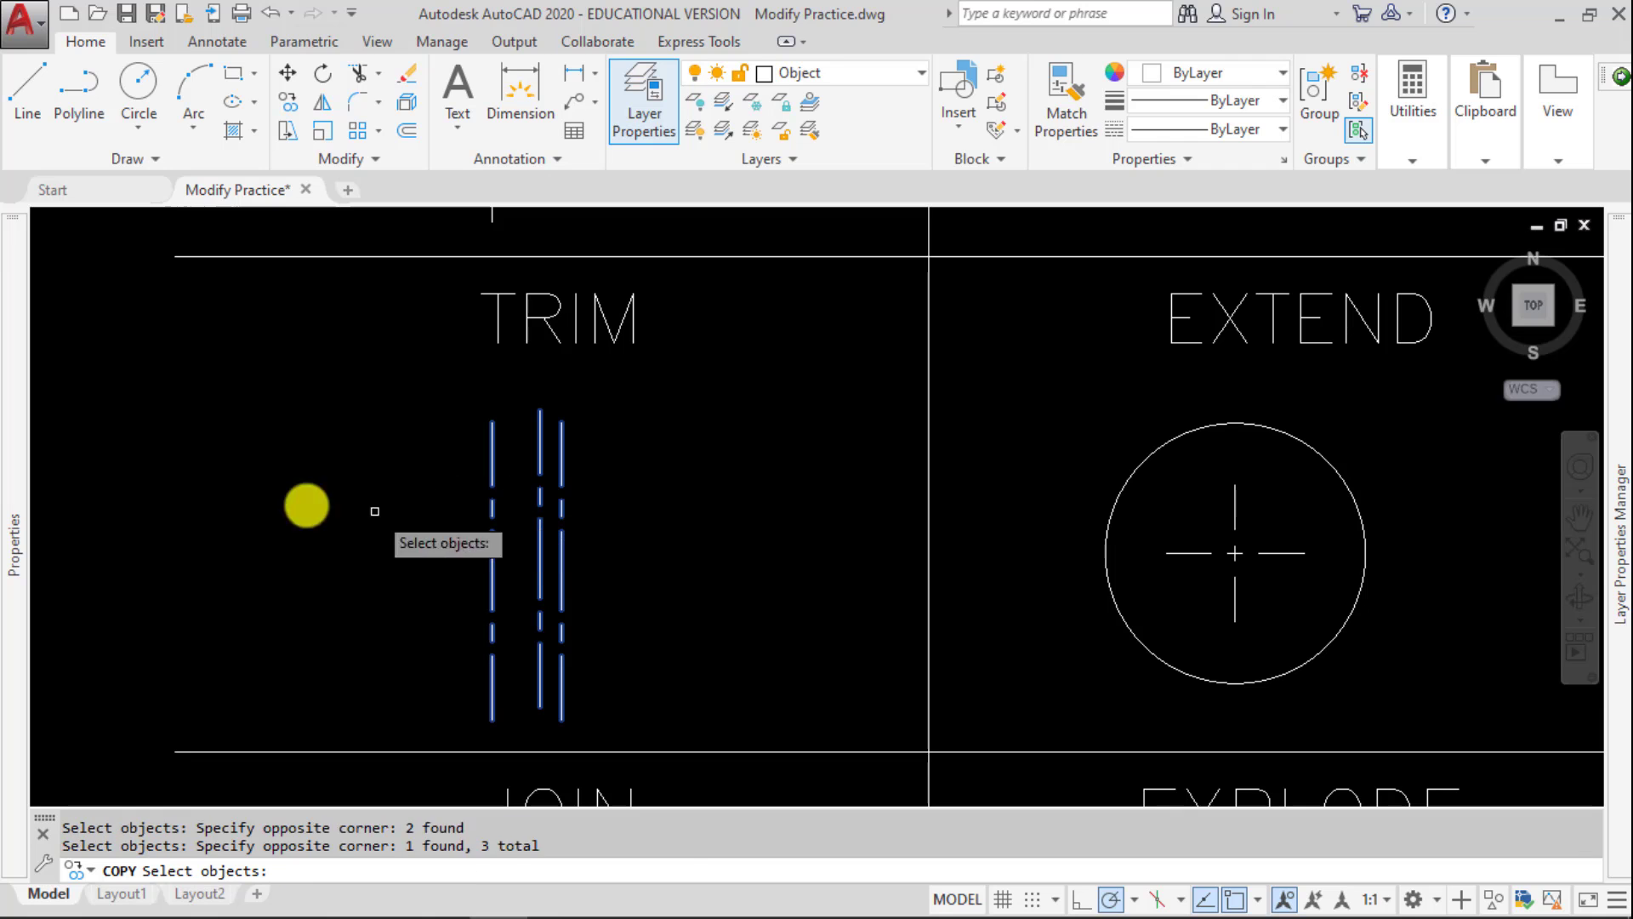
key(Return)
click(211, 491)
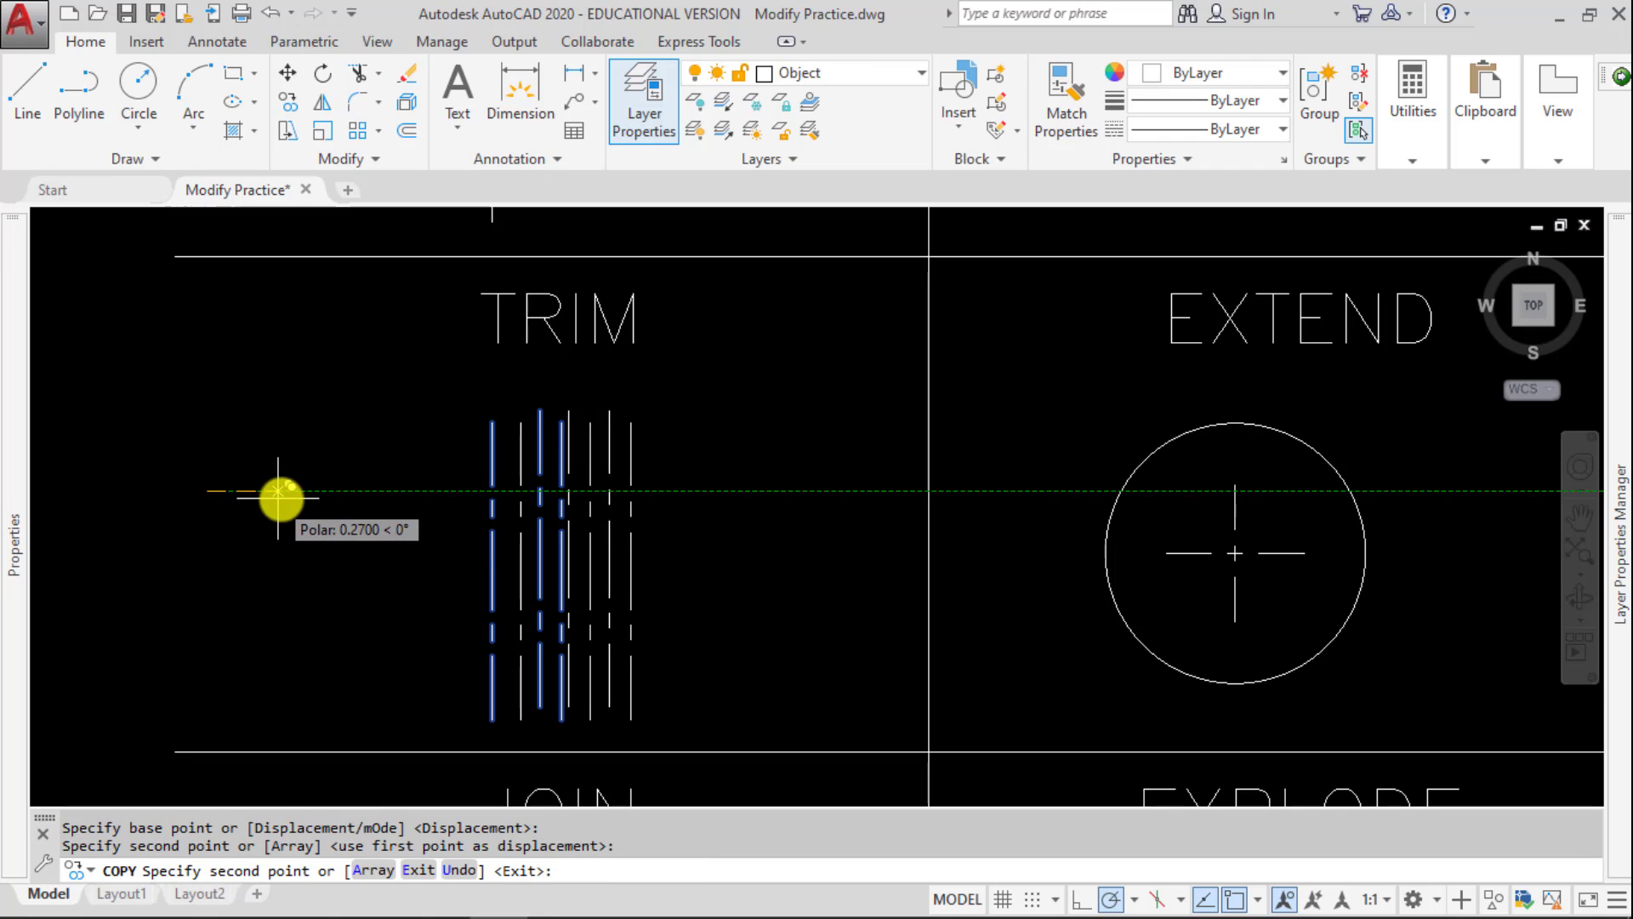
click(336, 491)
key(Escape)
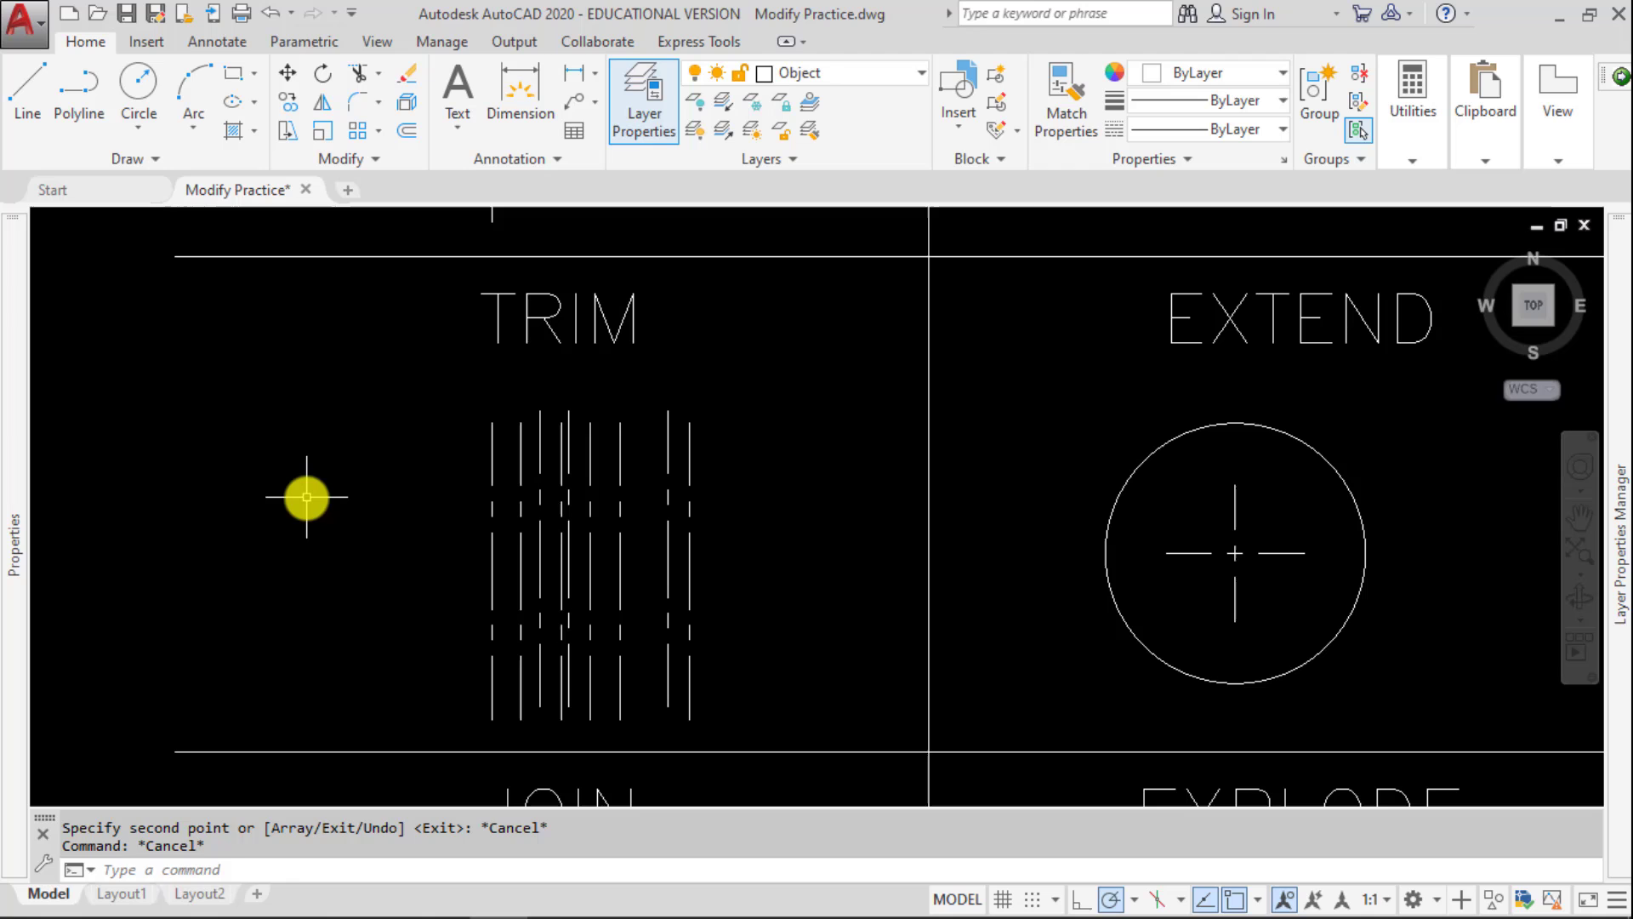
Step: Change all the vertical lines' linetype to Continuous
key(l)
key(Return)
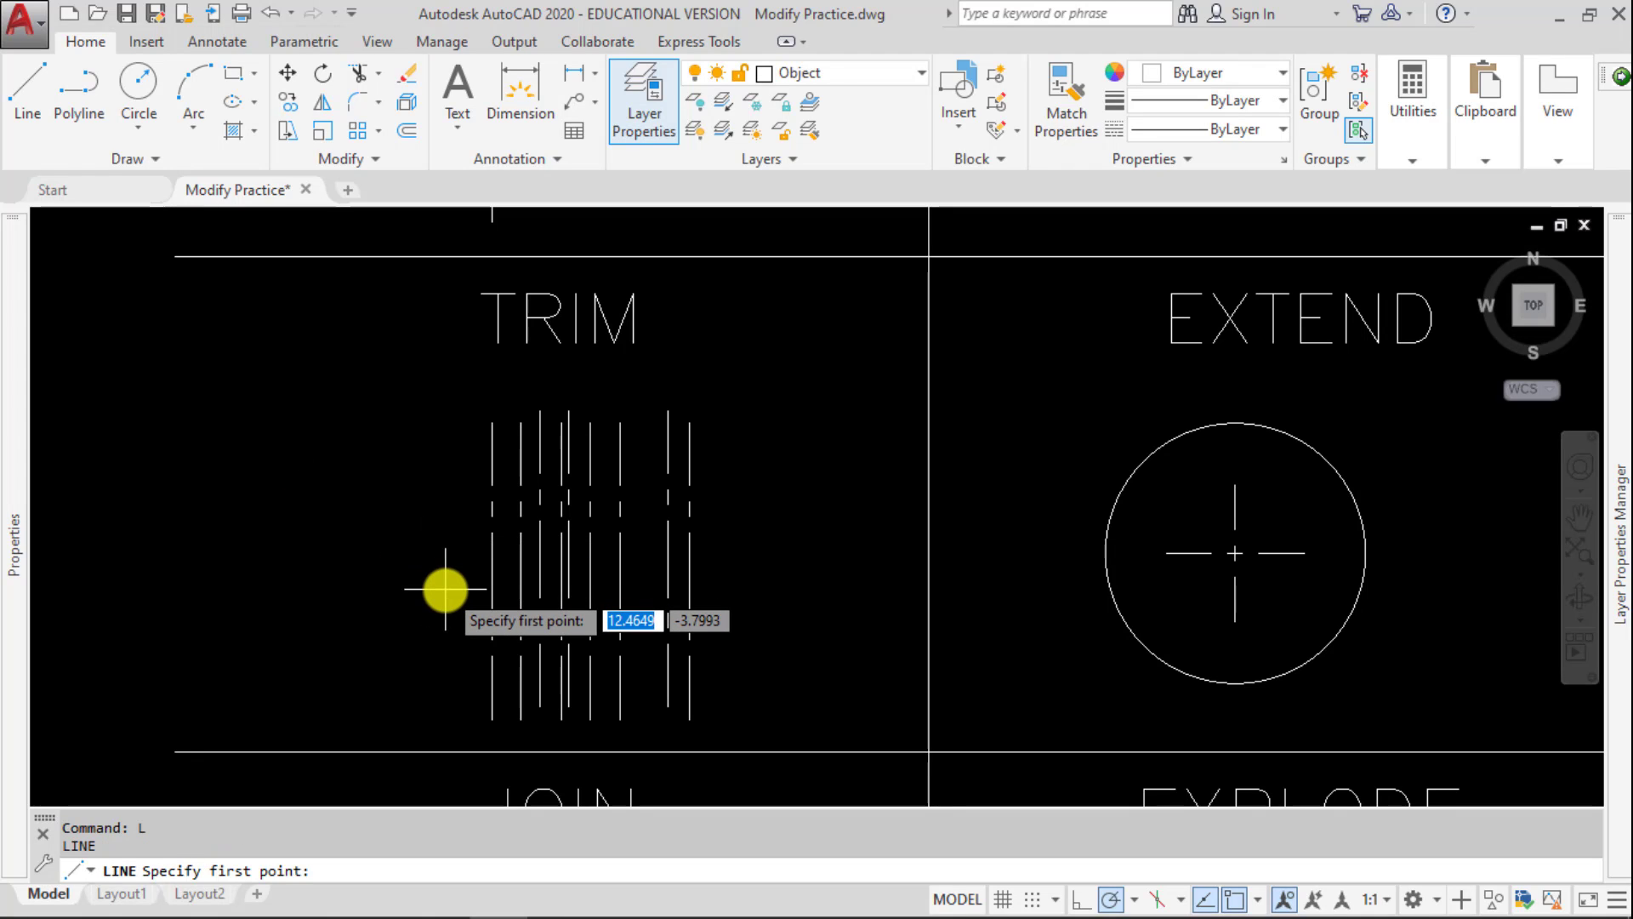
key(Escape)
click(813, 547)
click(426, 408)
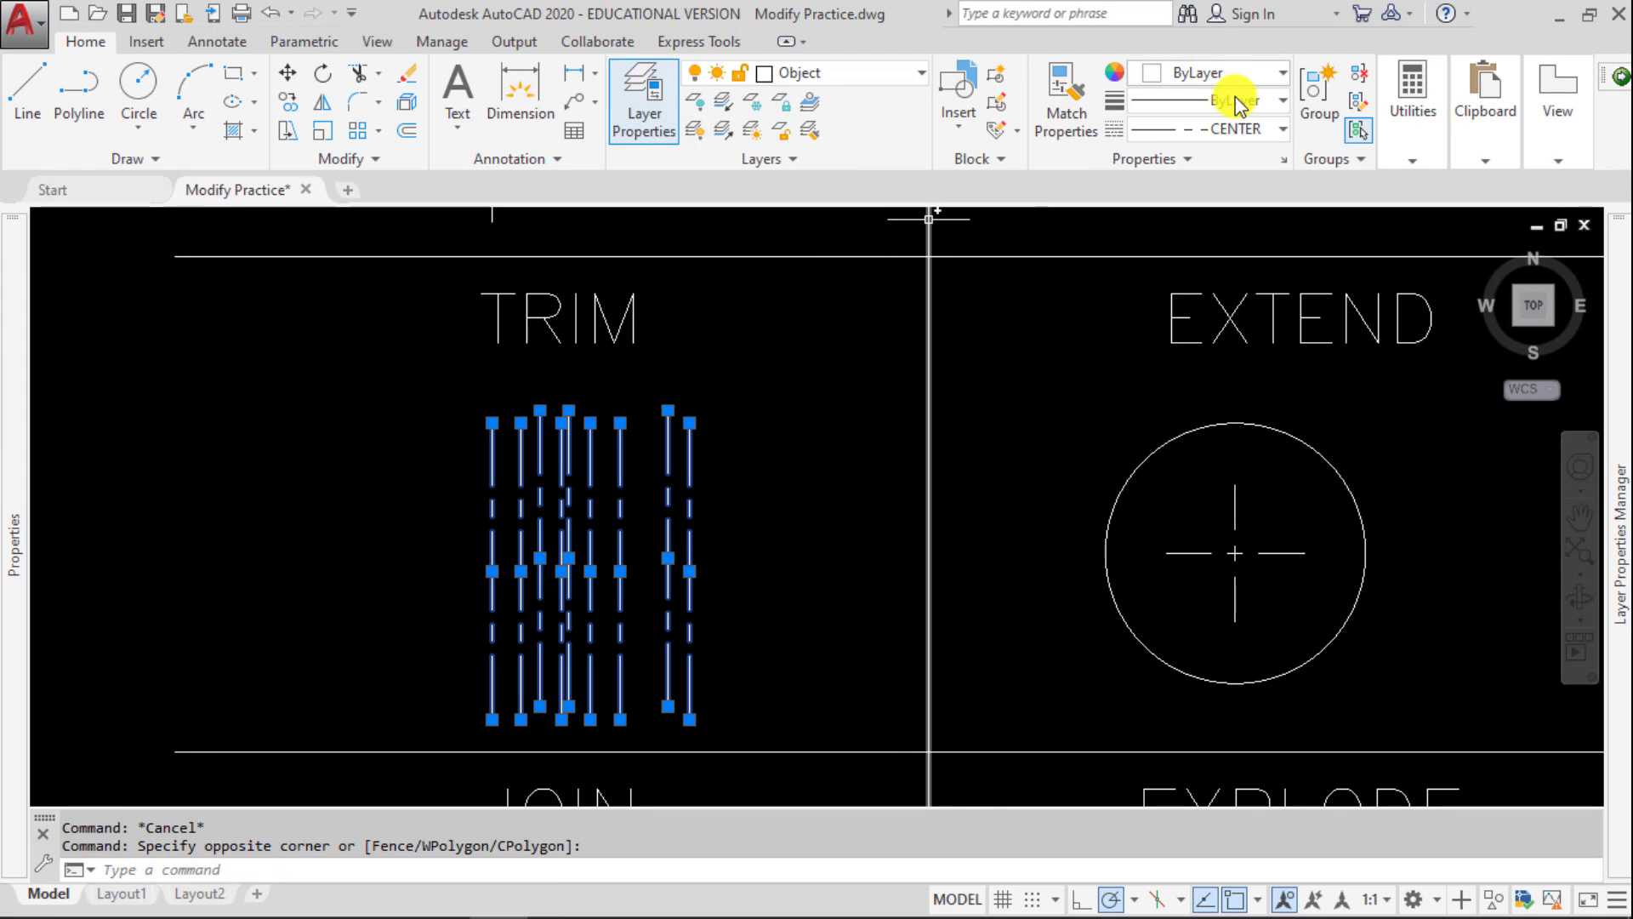
click(1235, 128)
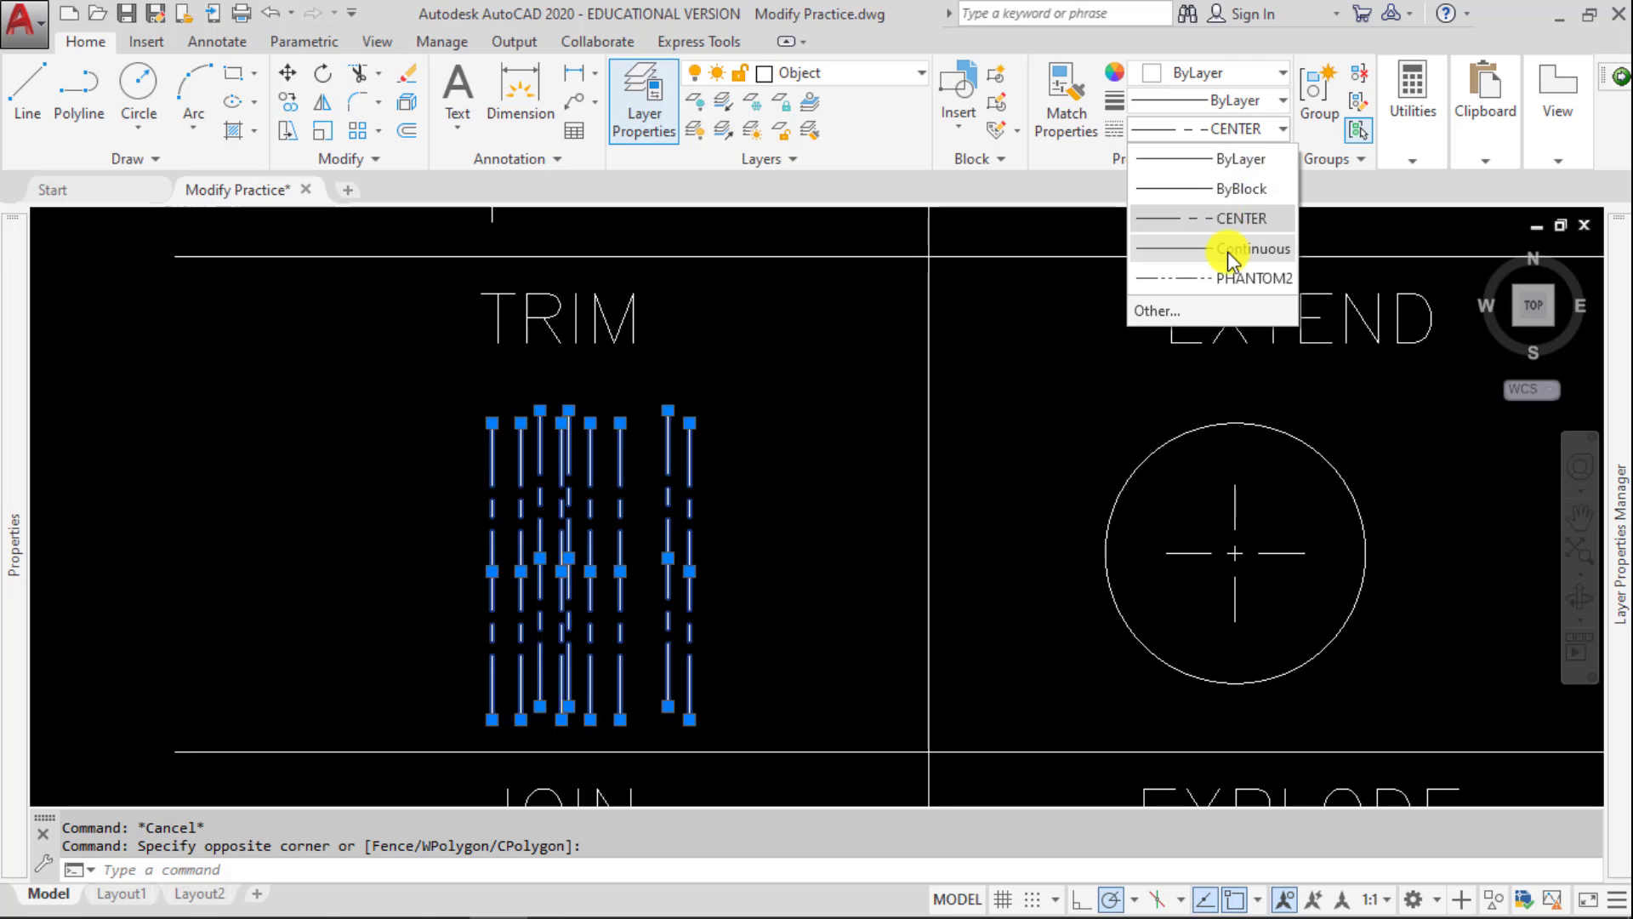
click(1228, 249)
key(Escape)
Step: Draw a two-segment peak line crossing the vertical lines
text(L)
key(Return)
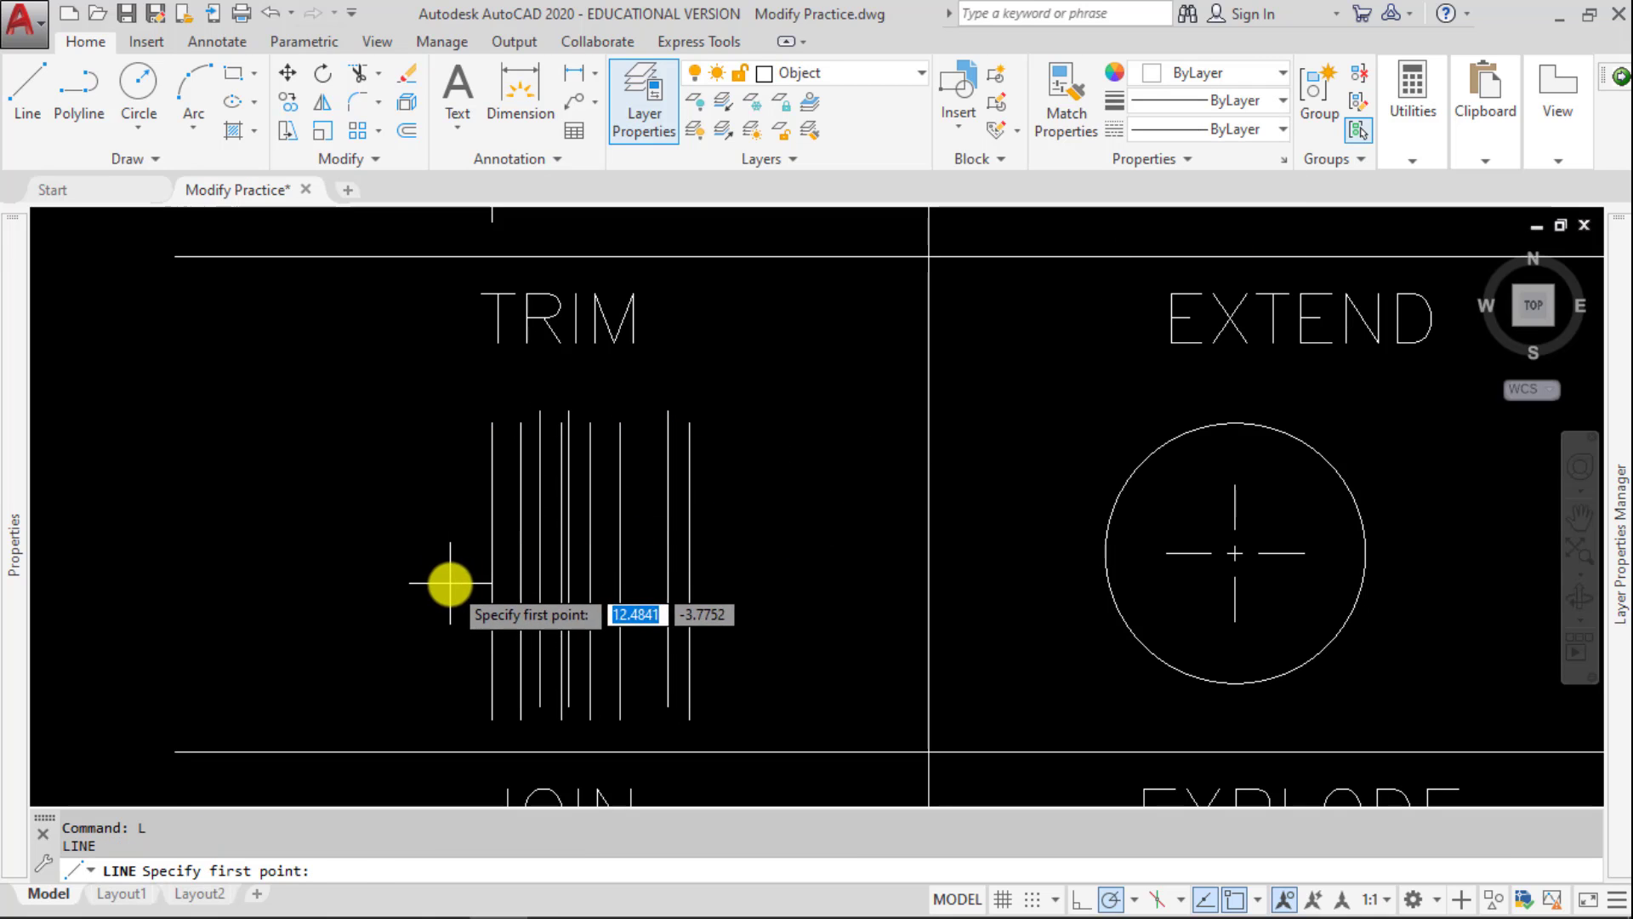
click(450, 584)
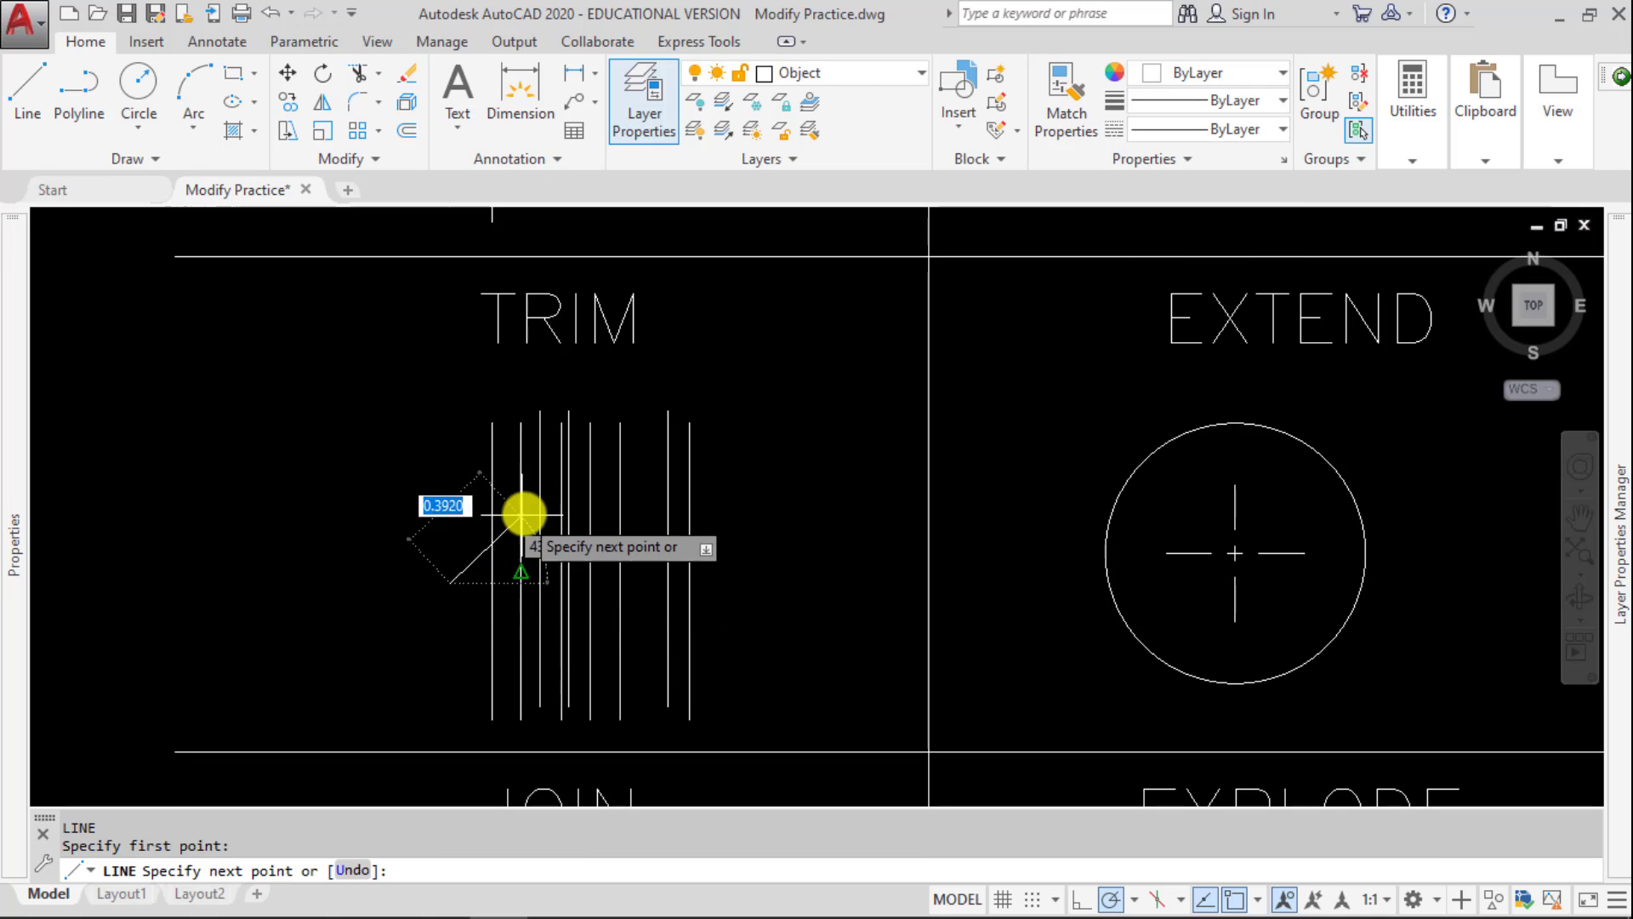
click(562, 467)
click(729, 557)
key(Escape)
Step: Start TRIM with both peak lines chosen as cutting edges
text(tr)
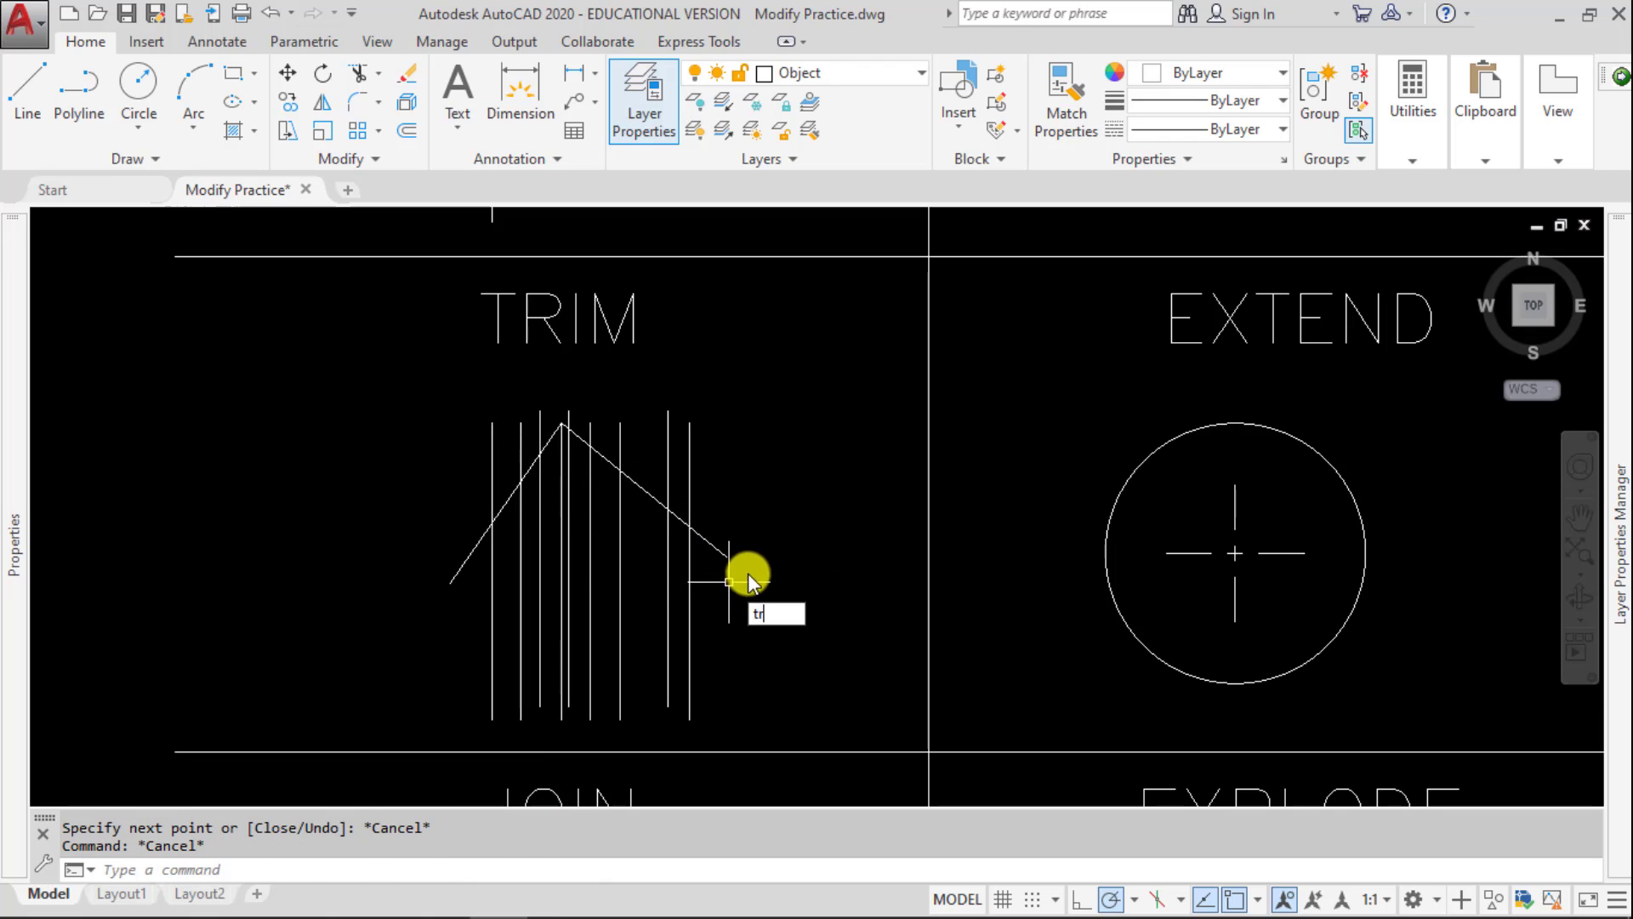
key(Return)
click(723, 540)
click(702, 563)
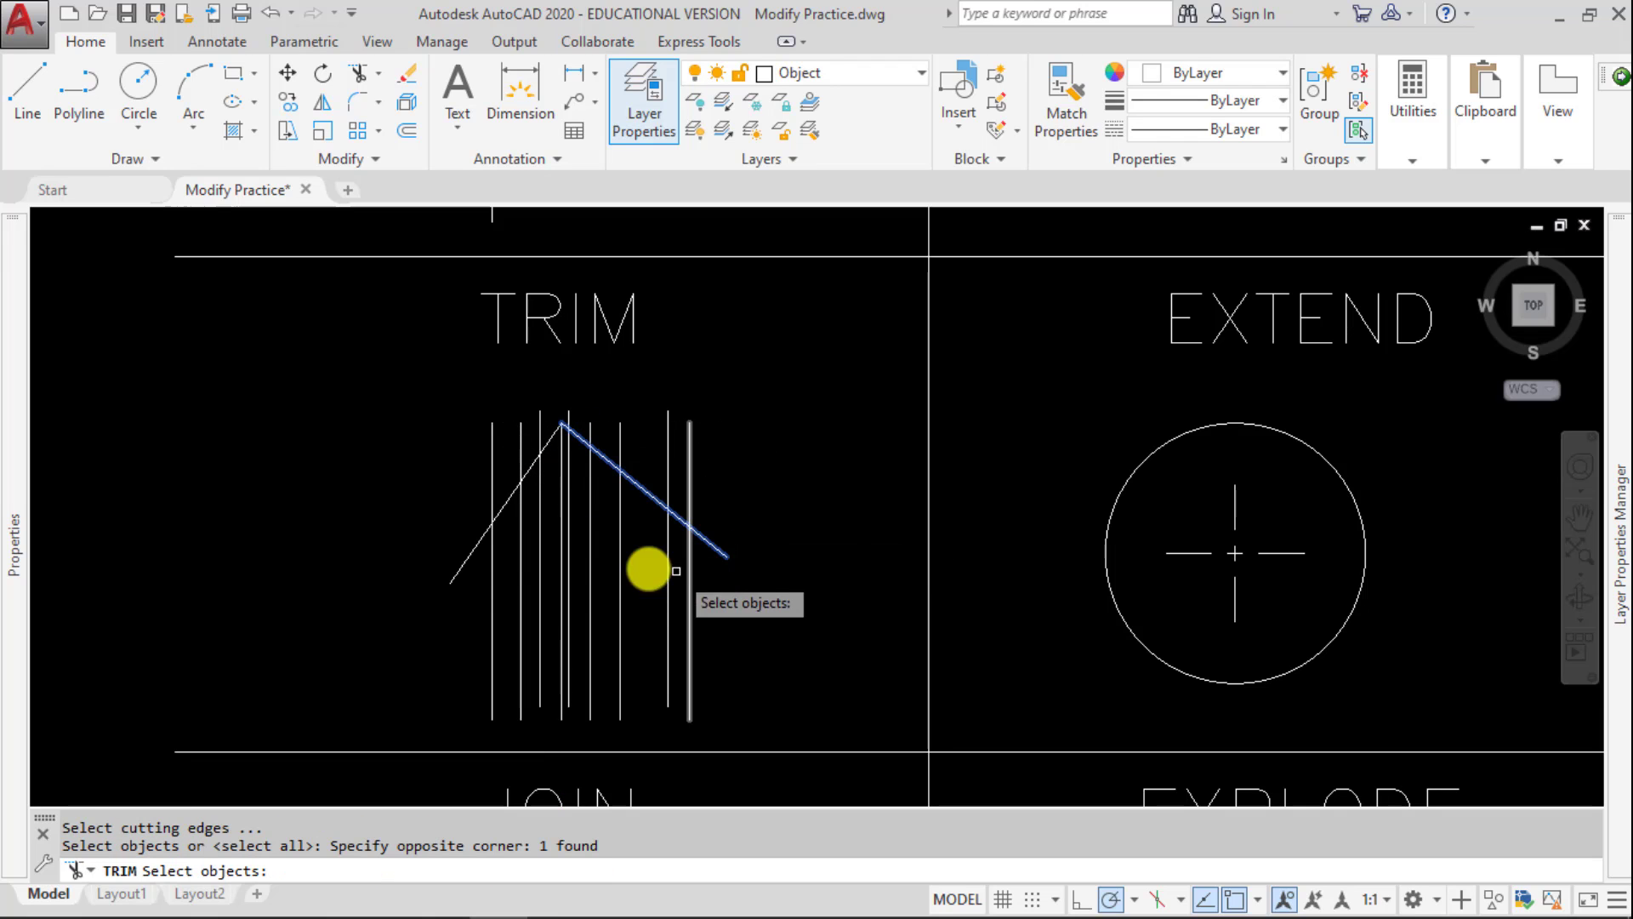
click(455, 570)
key(Return)
scroll(485, 412, up, 4)
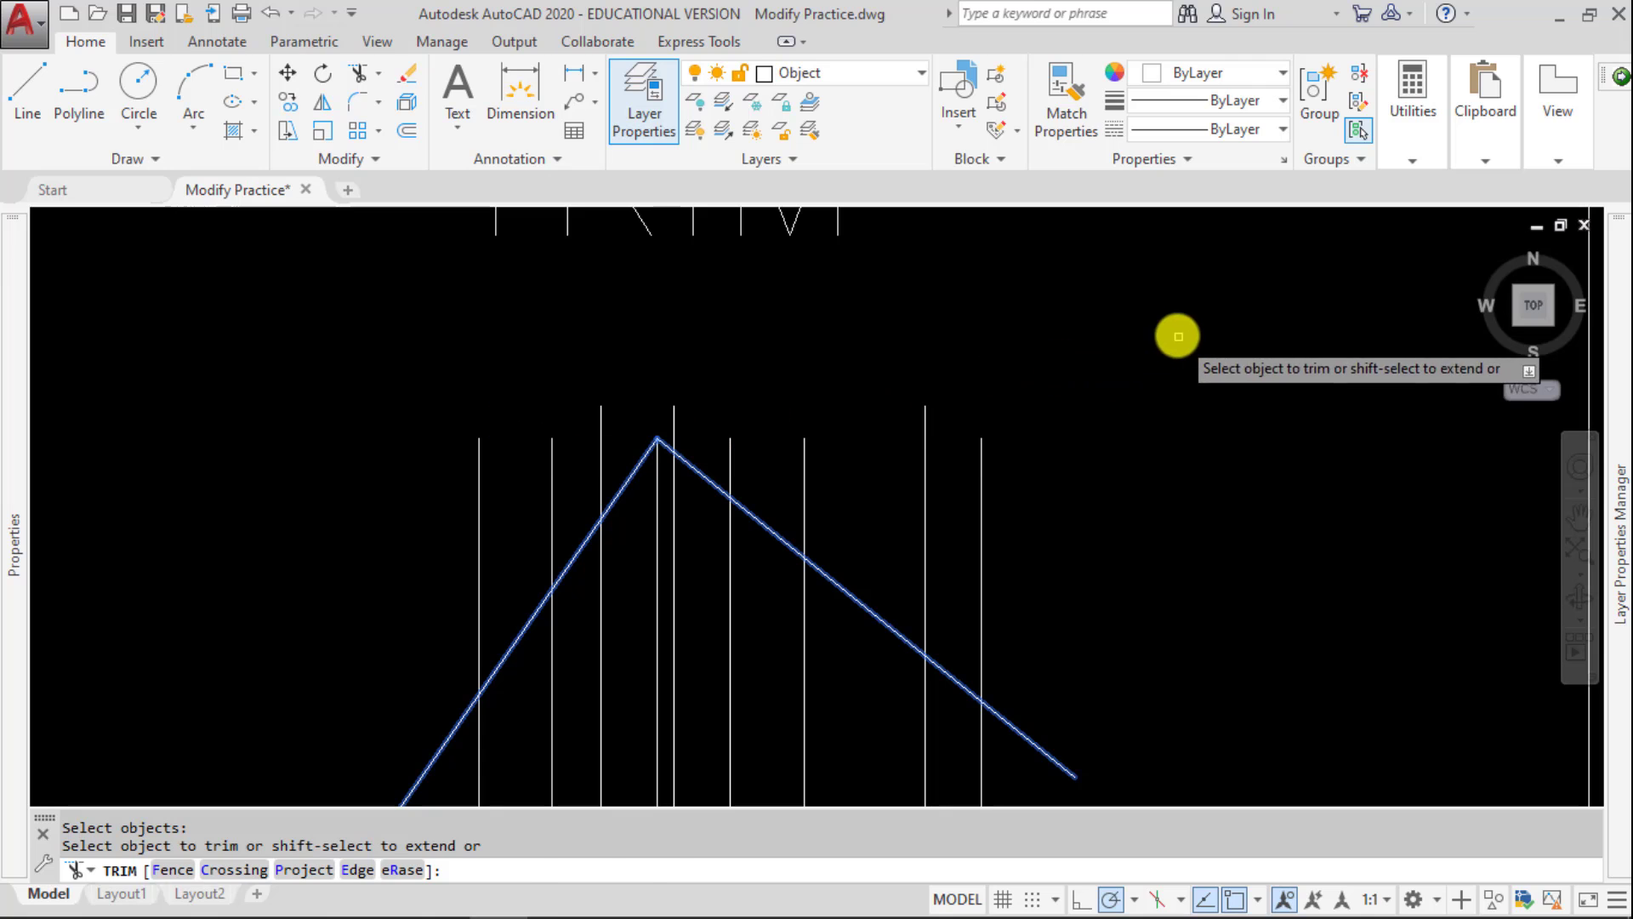
Step: Trim the verticals above the apex and above both peak lines using crossing windows
click(1178, 336)
click(671, 438)
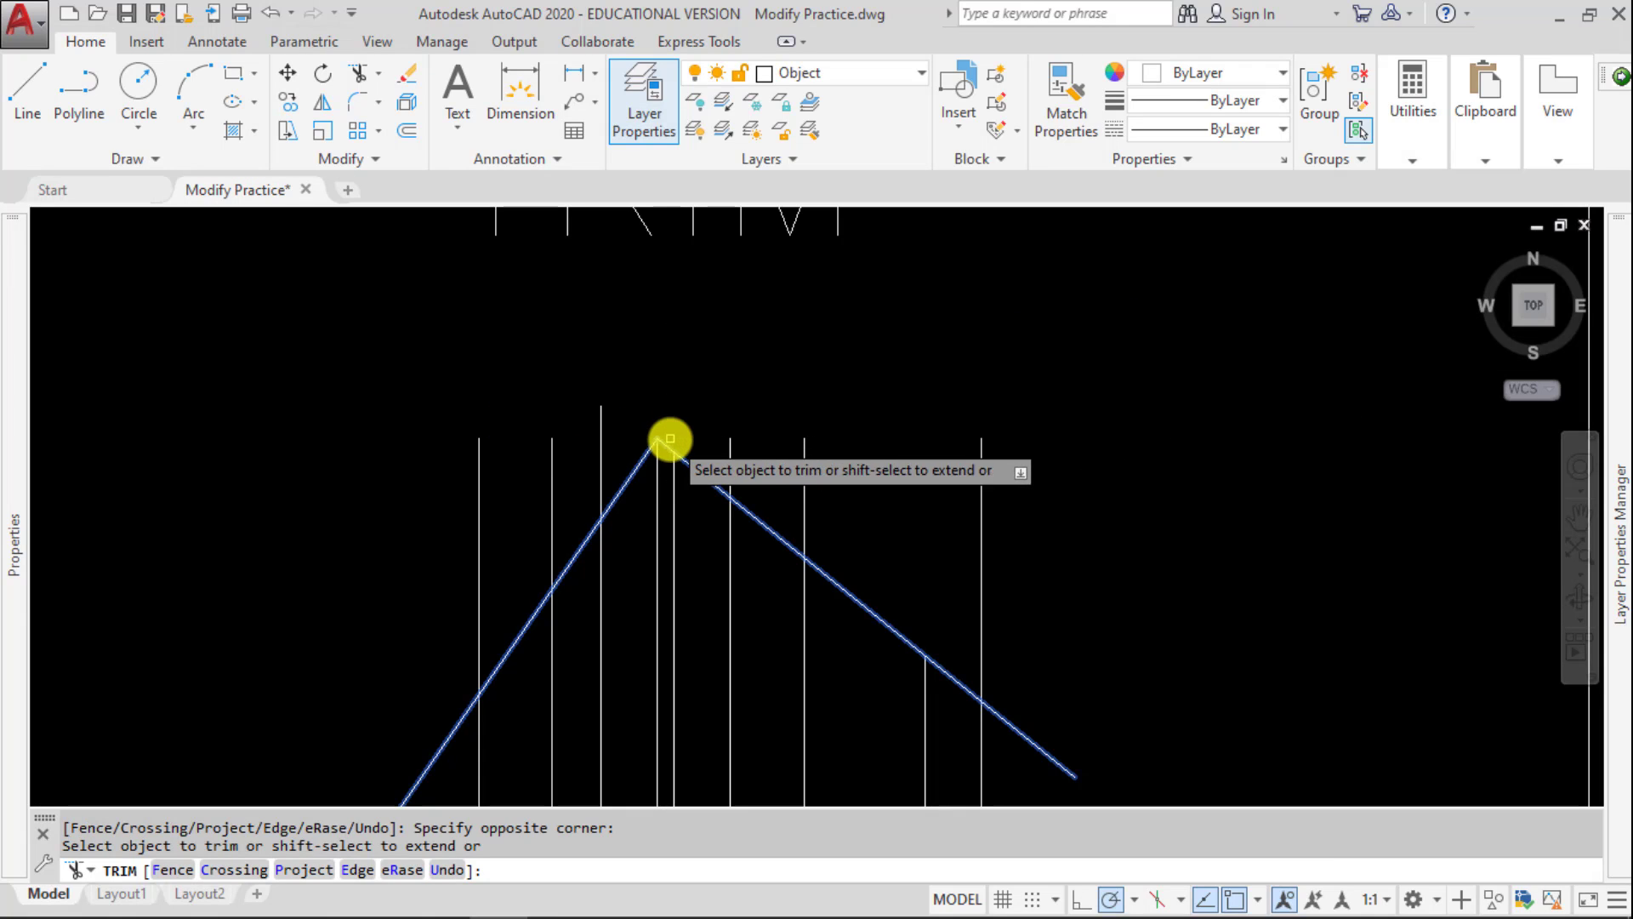
click(1163, 397)
click(685, 451)
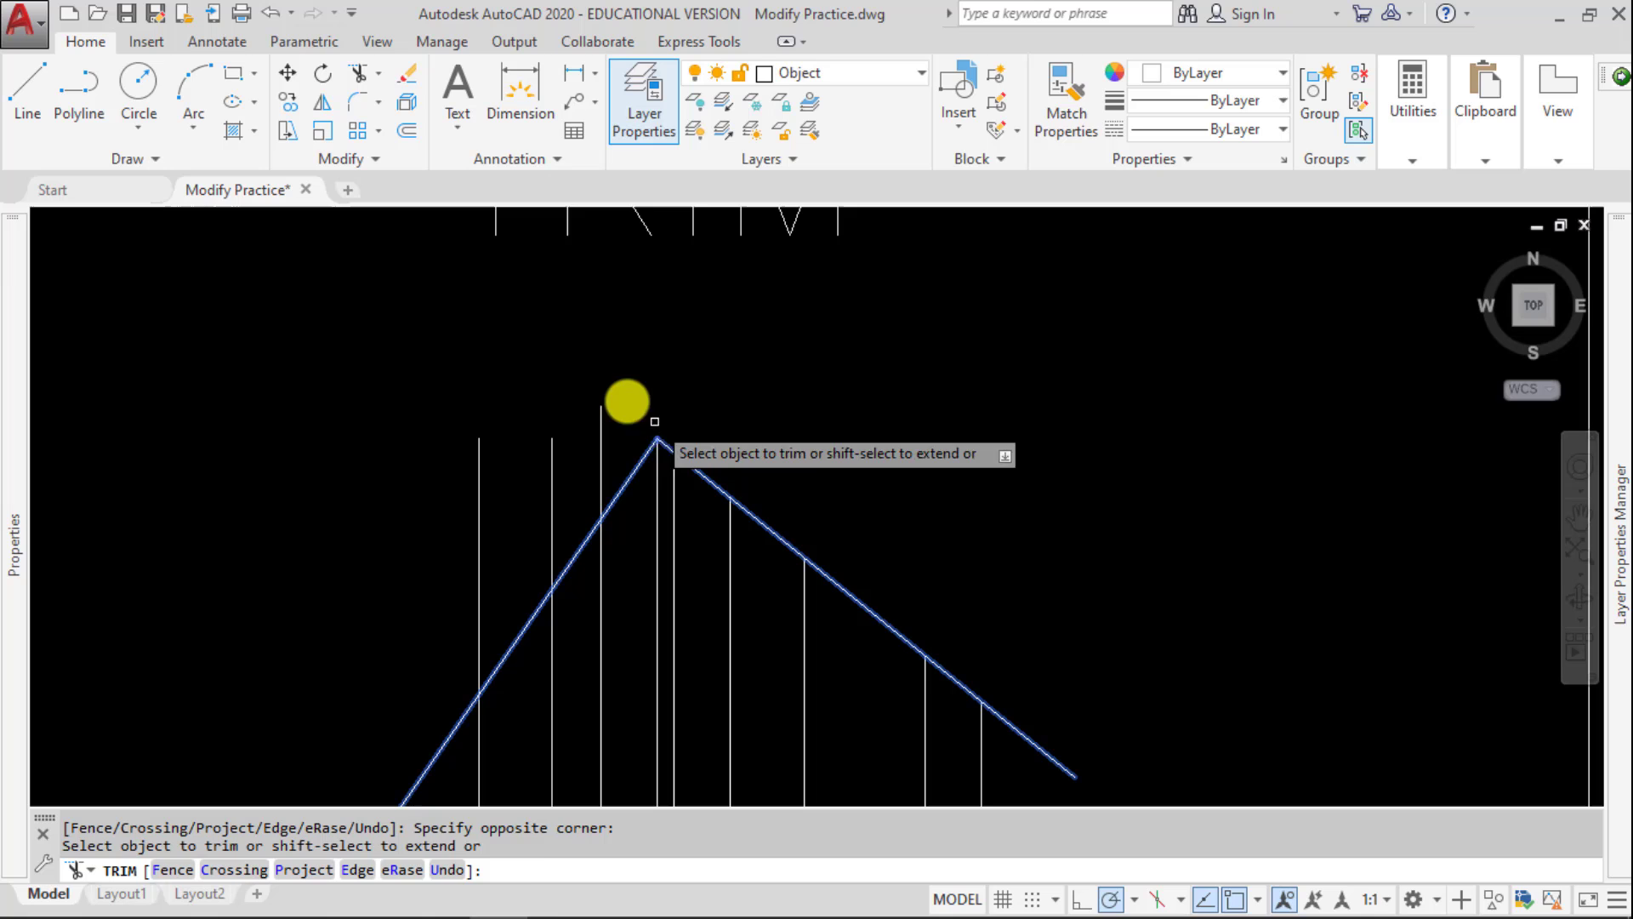
click(627, 380)
click(357, 451)
key(Return)
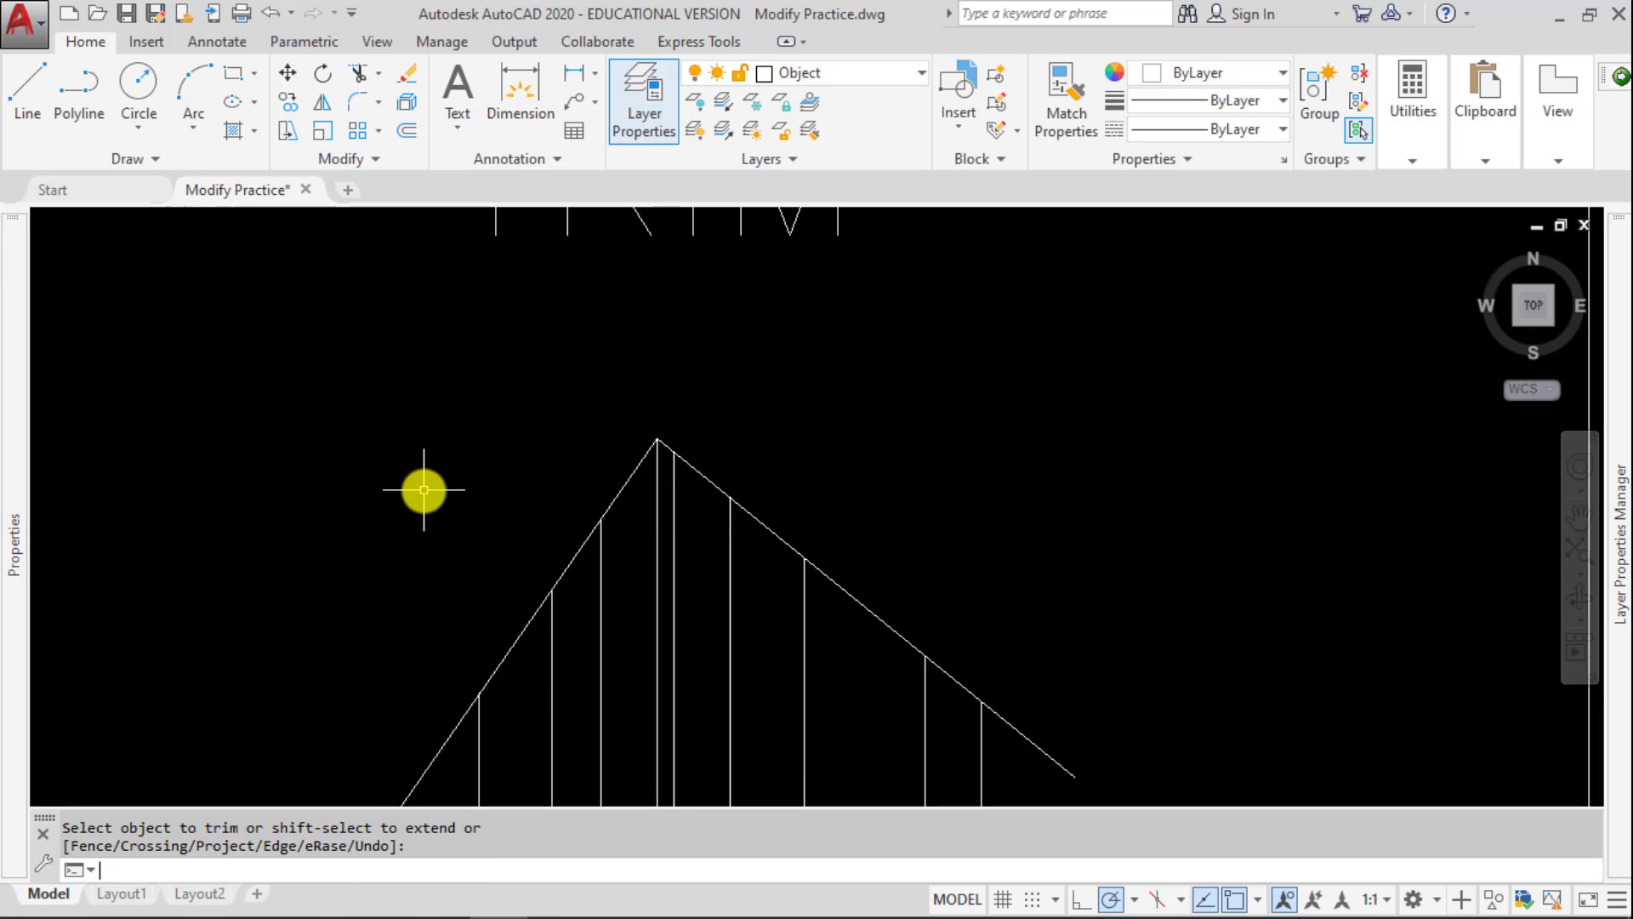
Step: Select the trimmed vertical lines to check them, then clear the selection
scroll(430, 289, down, 5)
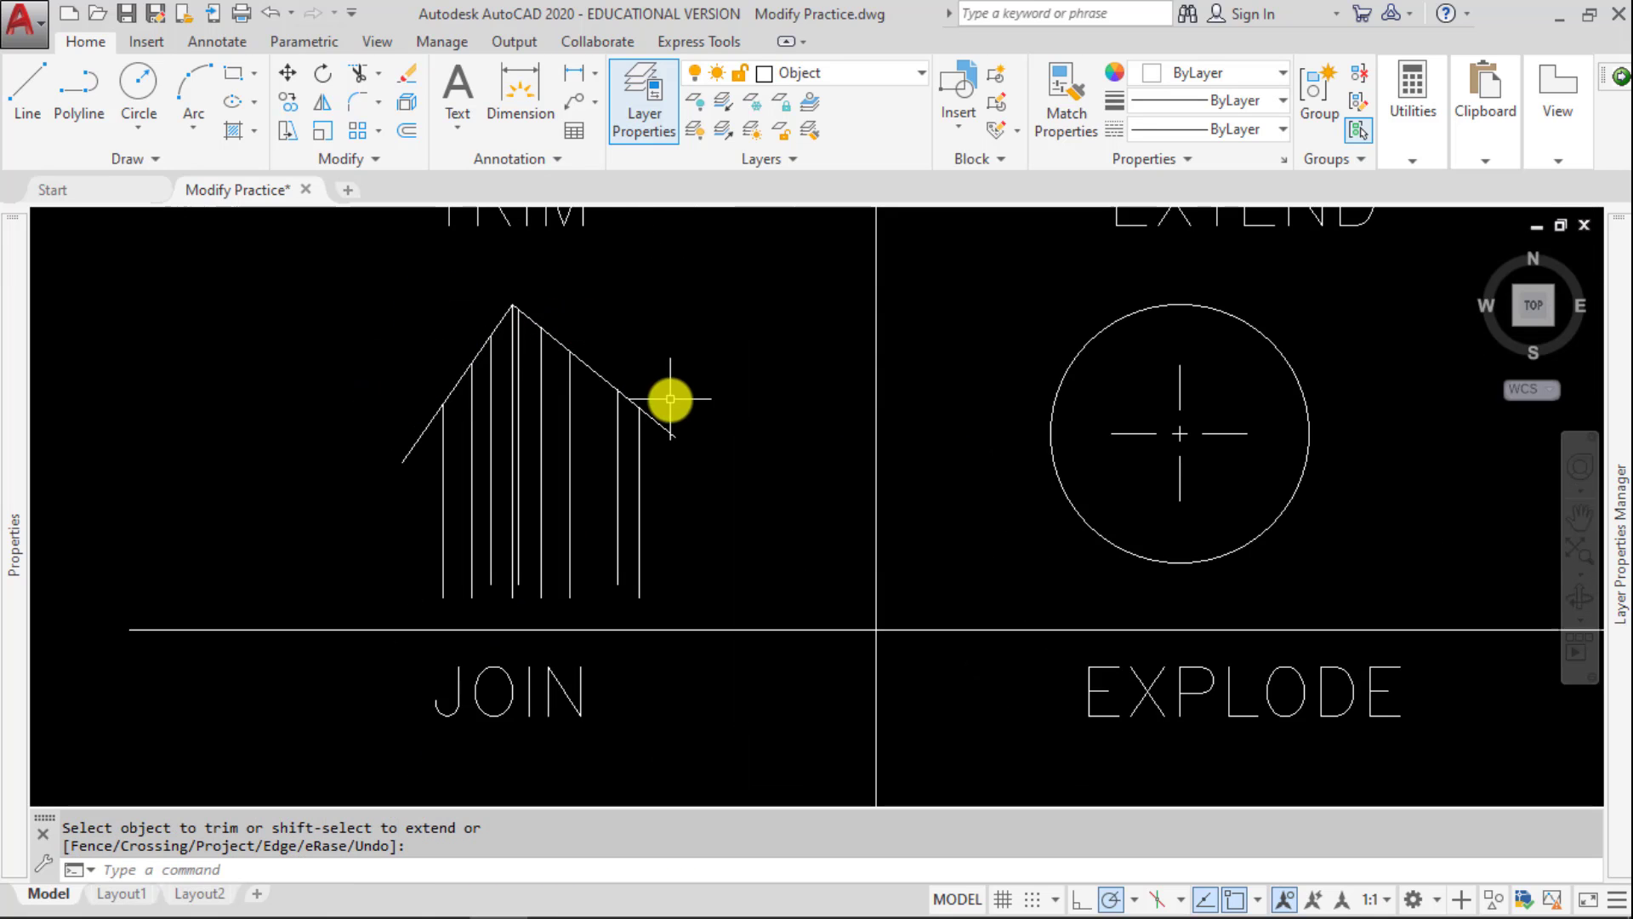
click(671, 488)
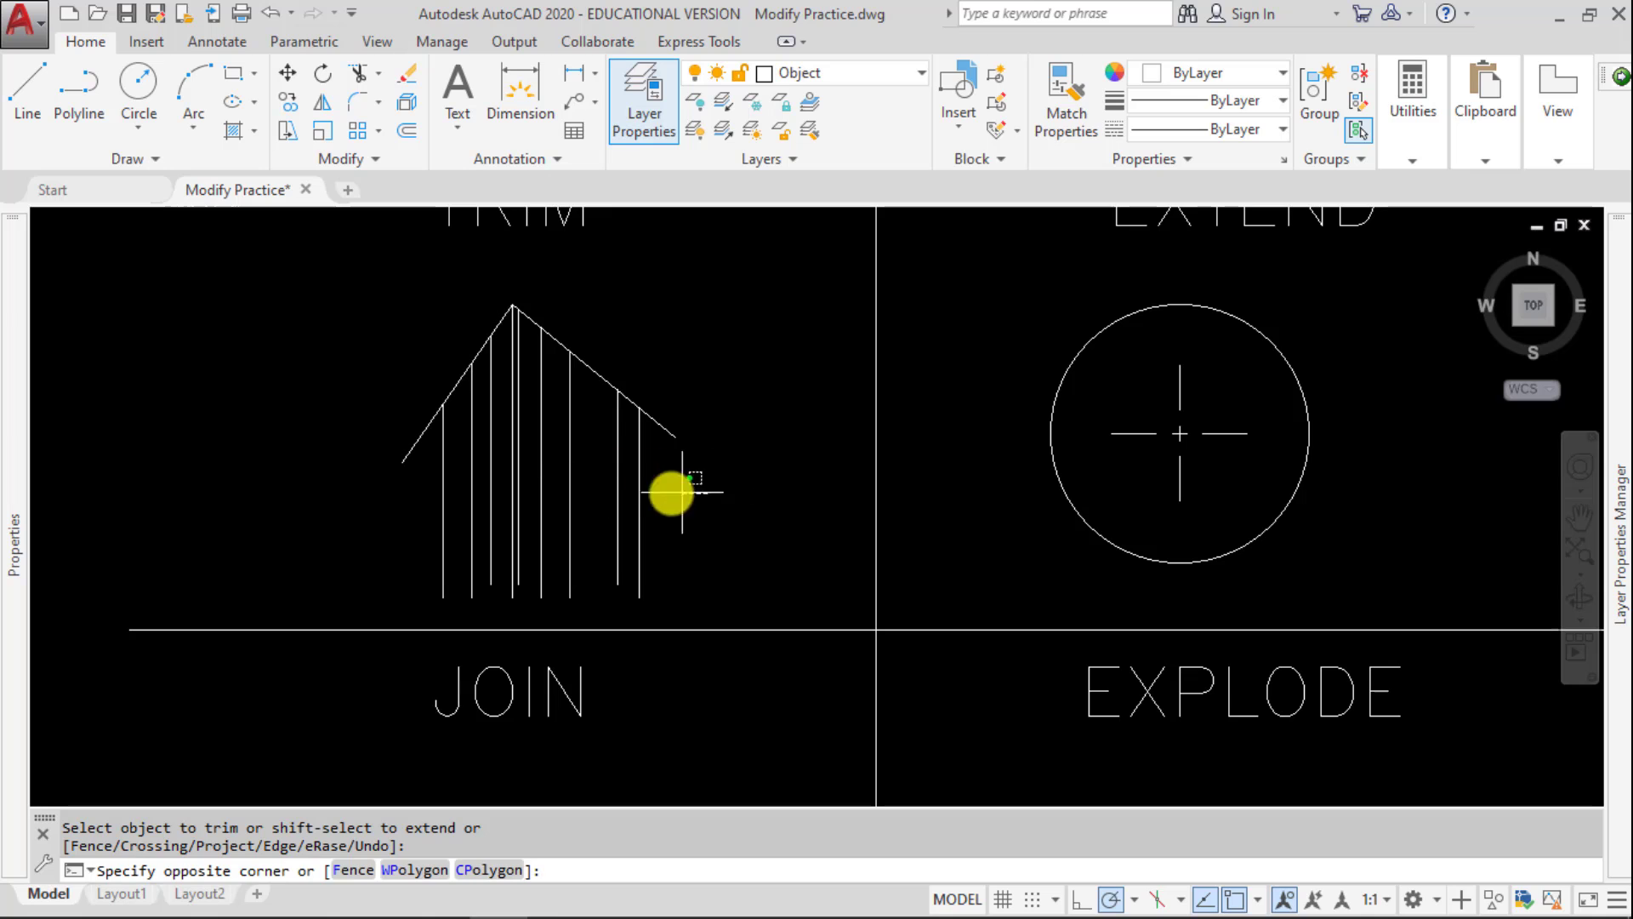
click(317, 512)
key(Escape)
key(Escape)
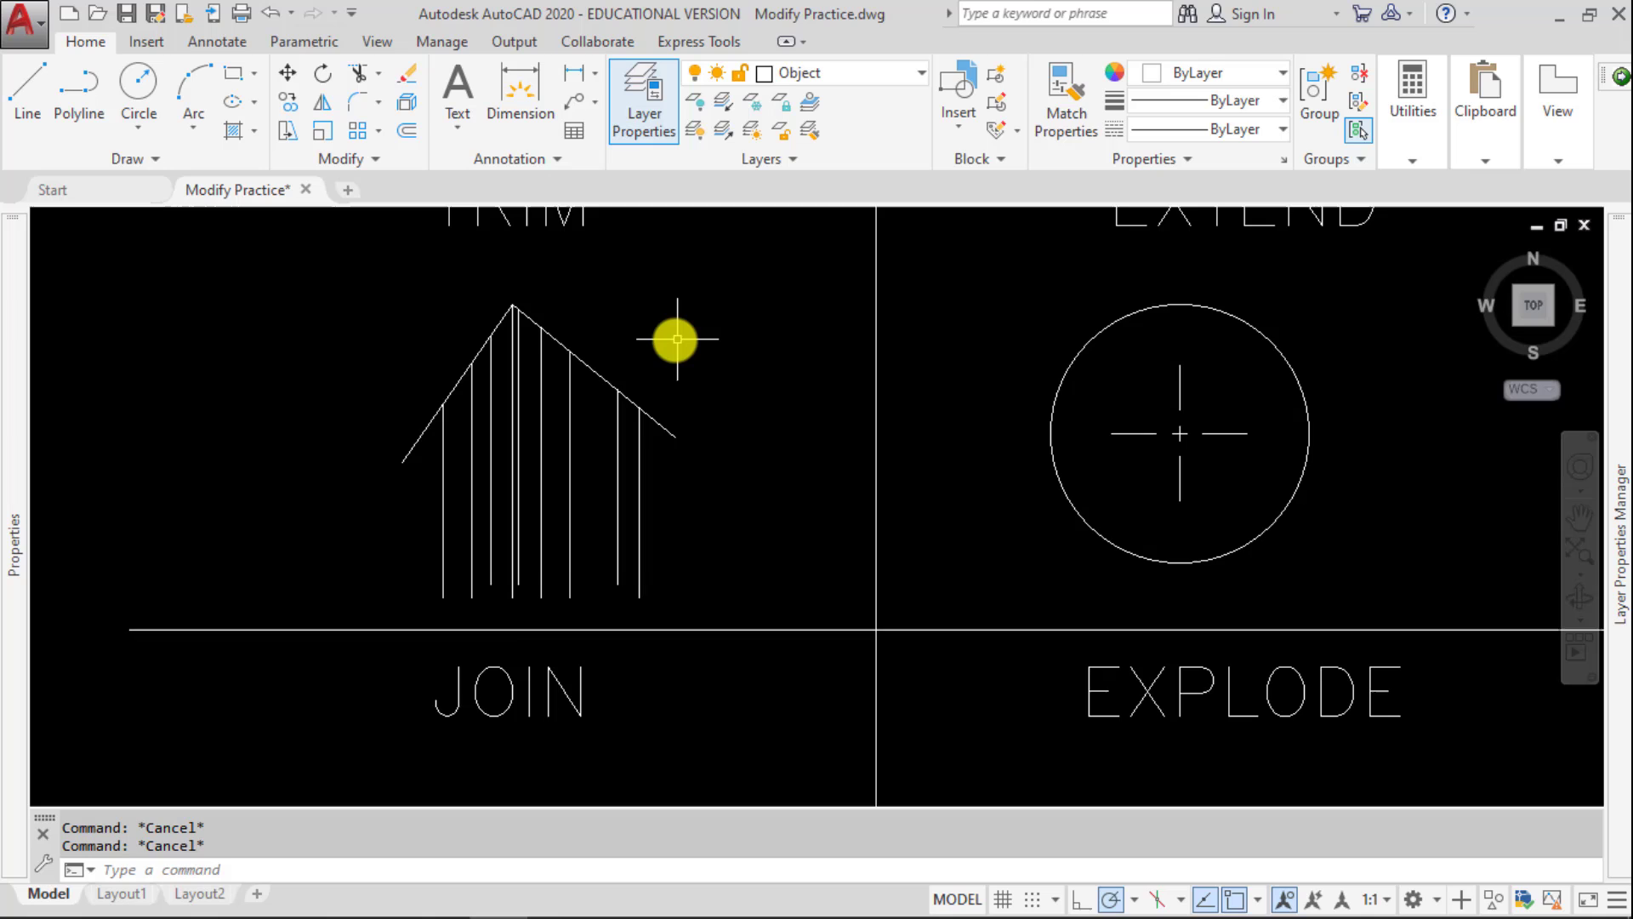
Step: Undo back to the circle exercise and erase the inner circle
text(u)
key(Return)
key(Return)
key(Return)
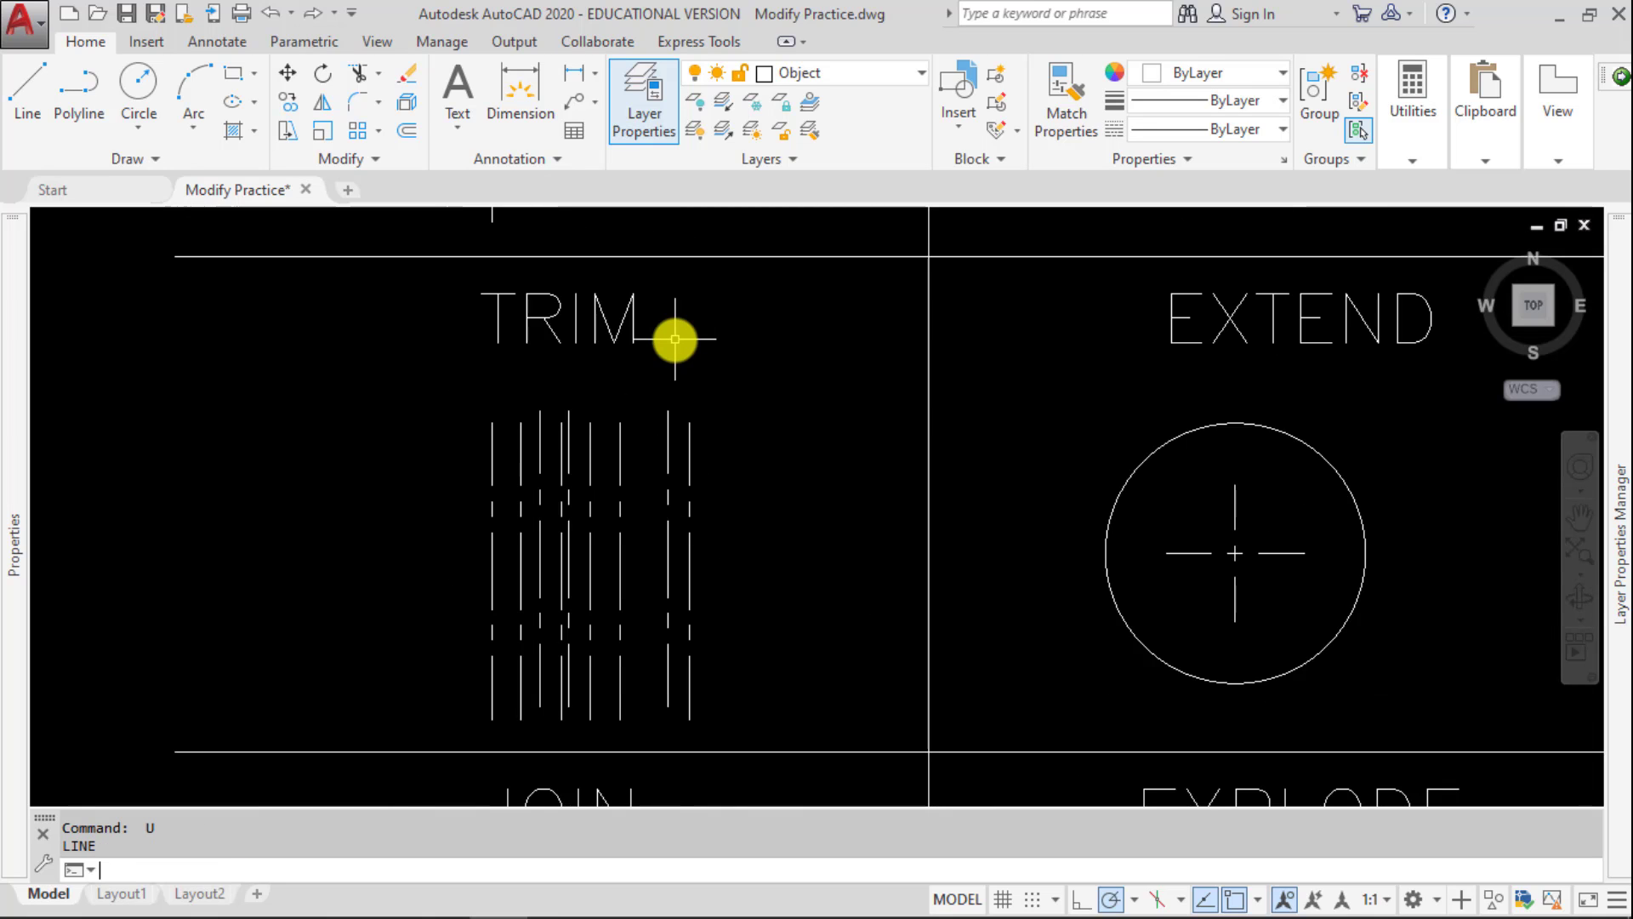
key(Return)
key(Return)
key(Return)
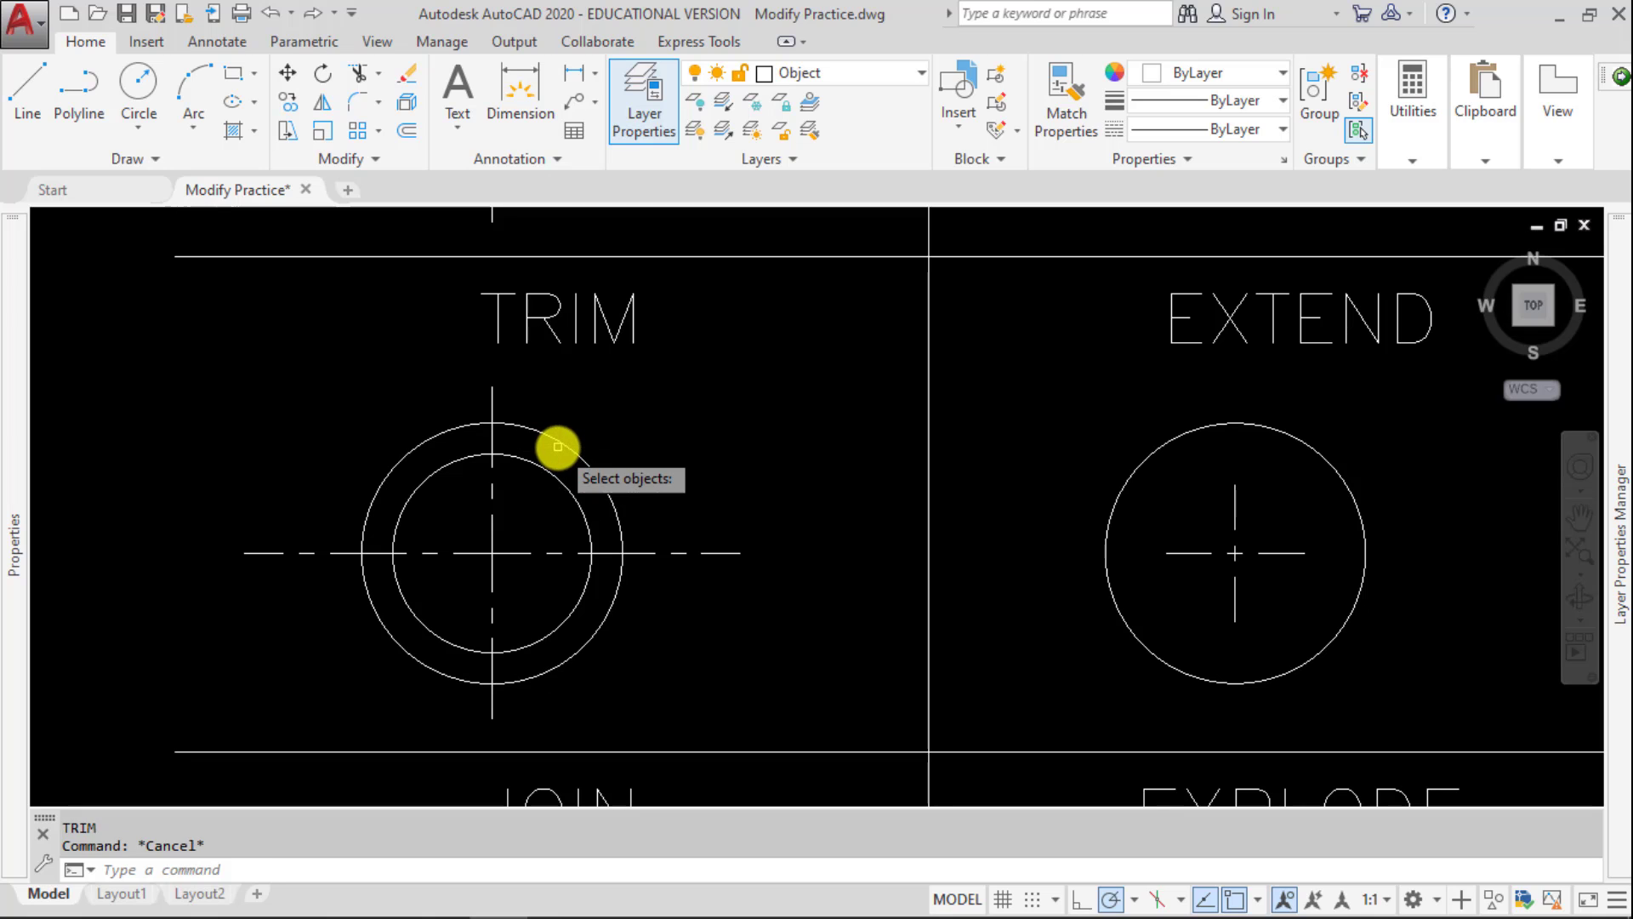
text(e)
key(Return)
click(544, 469)
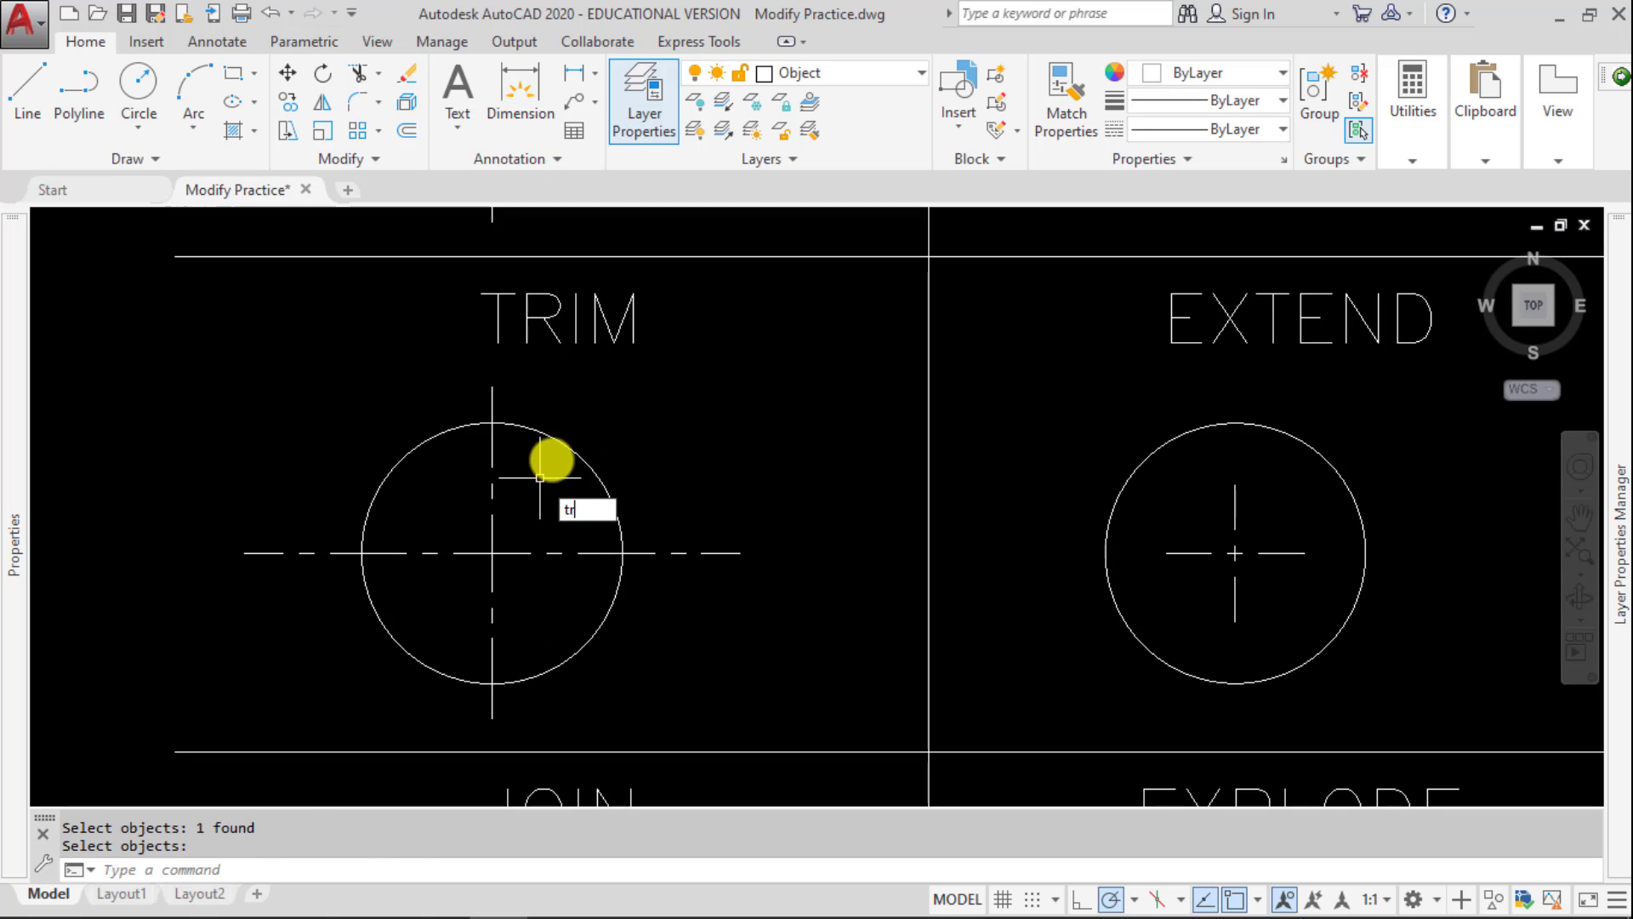
Step: Trim the centre lines on all four sides so they end at the circle's edge
text(tr)
key(Return)
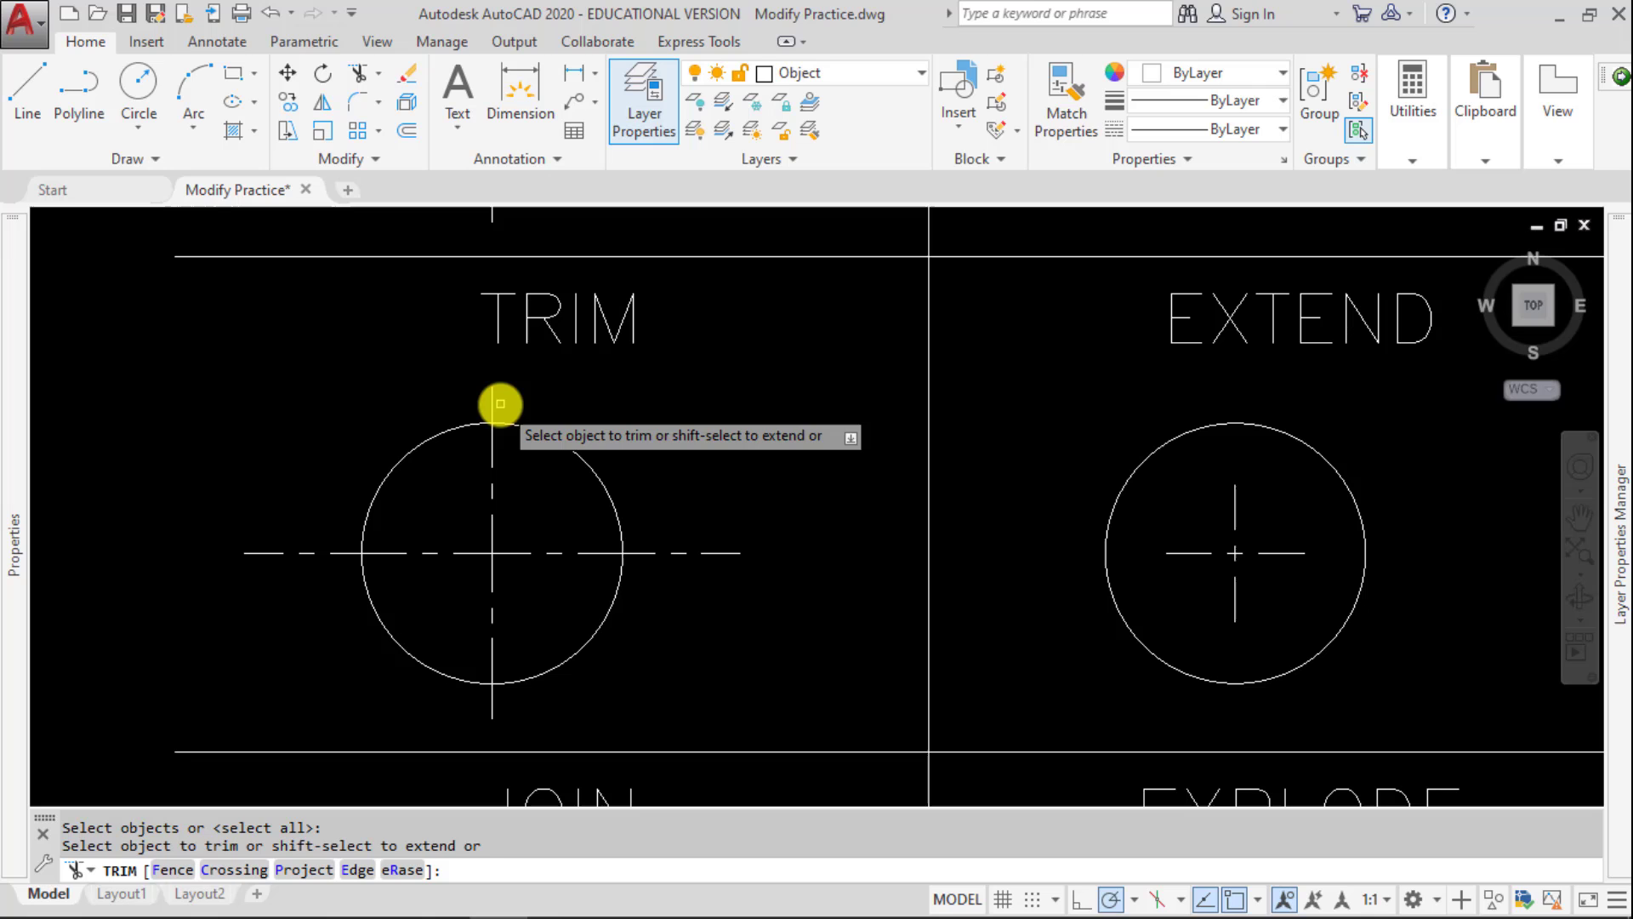
click(501, 404)
click(501, 407)
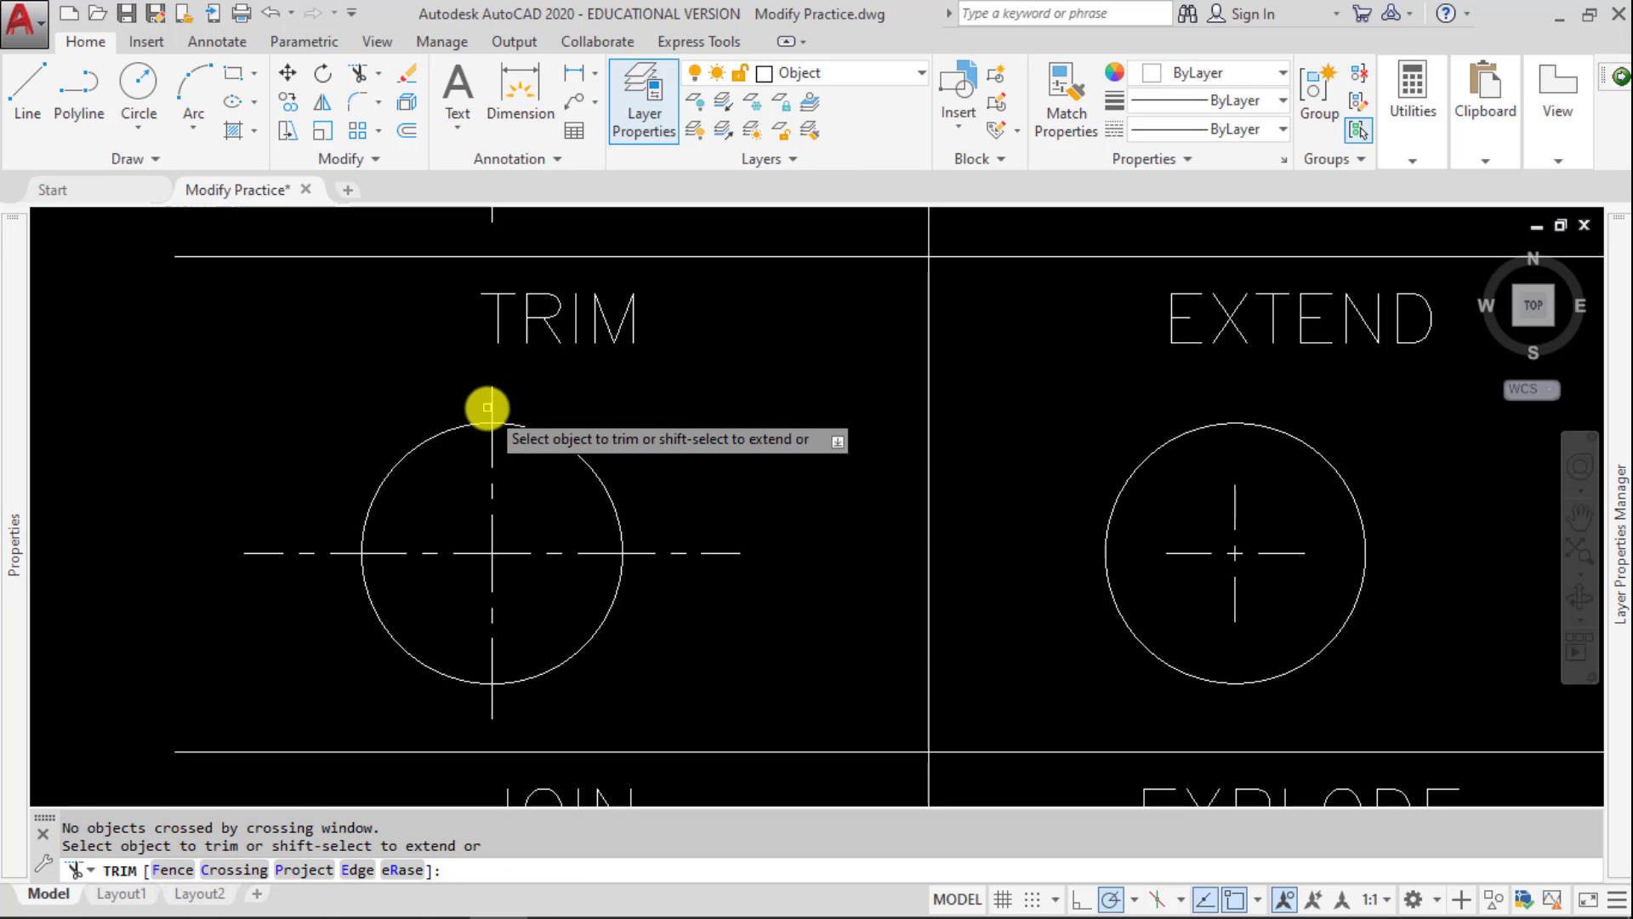
click(591, 416)
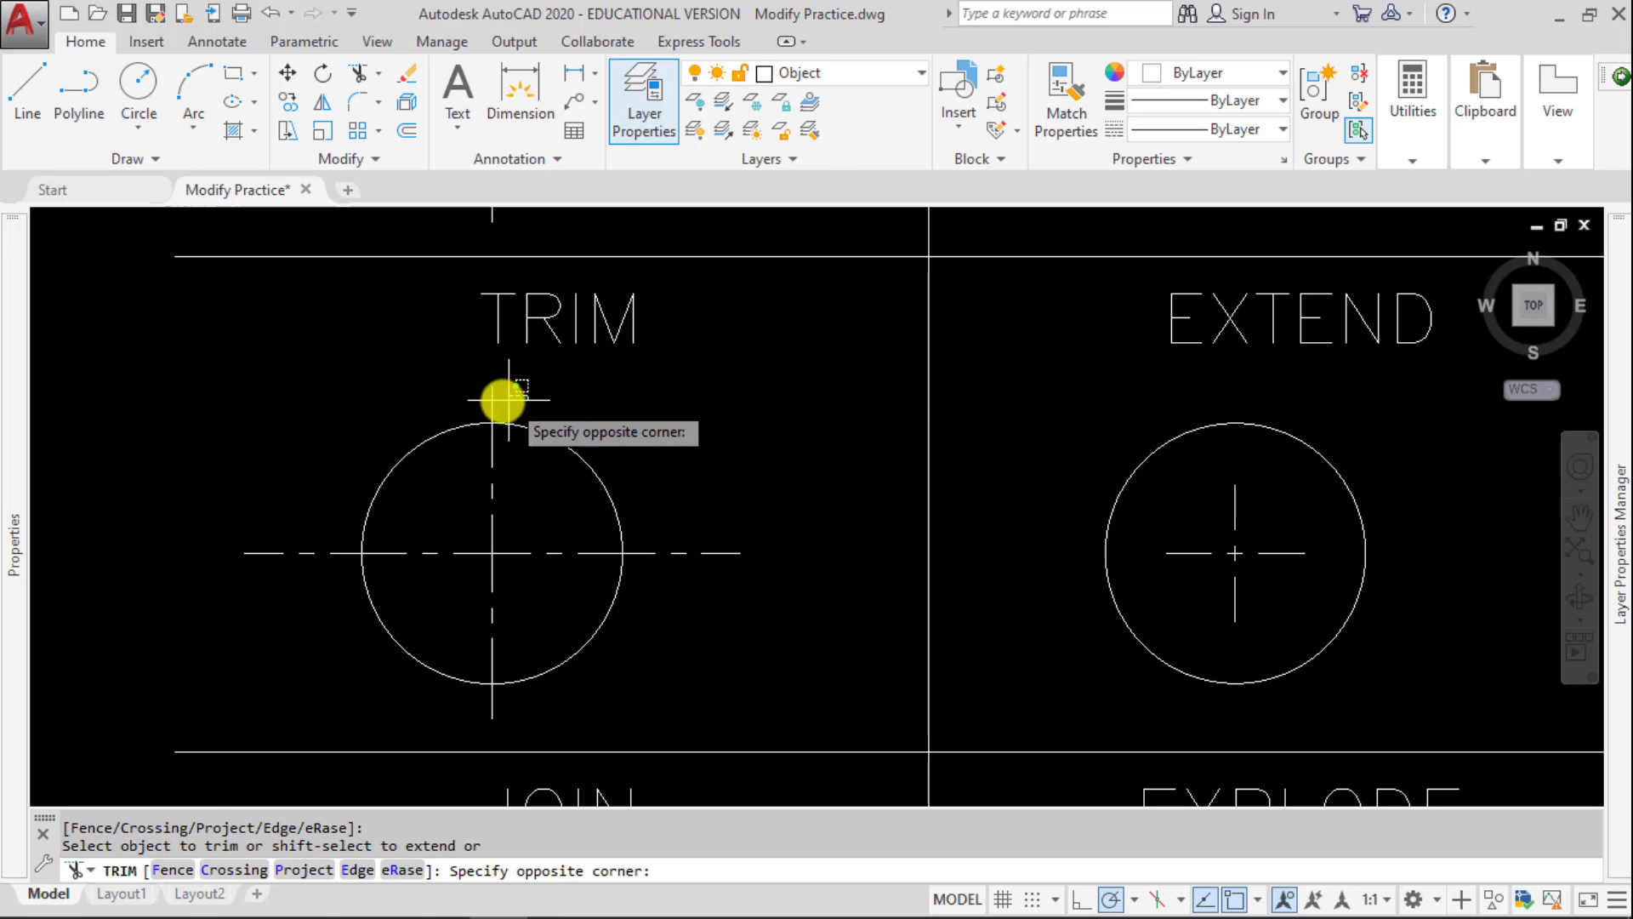
click(477, 401)
click(820, 485)
click(659, 634)
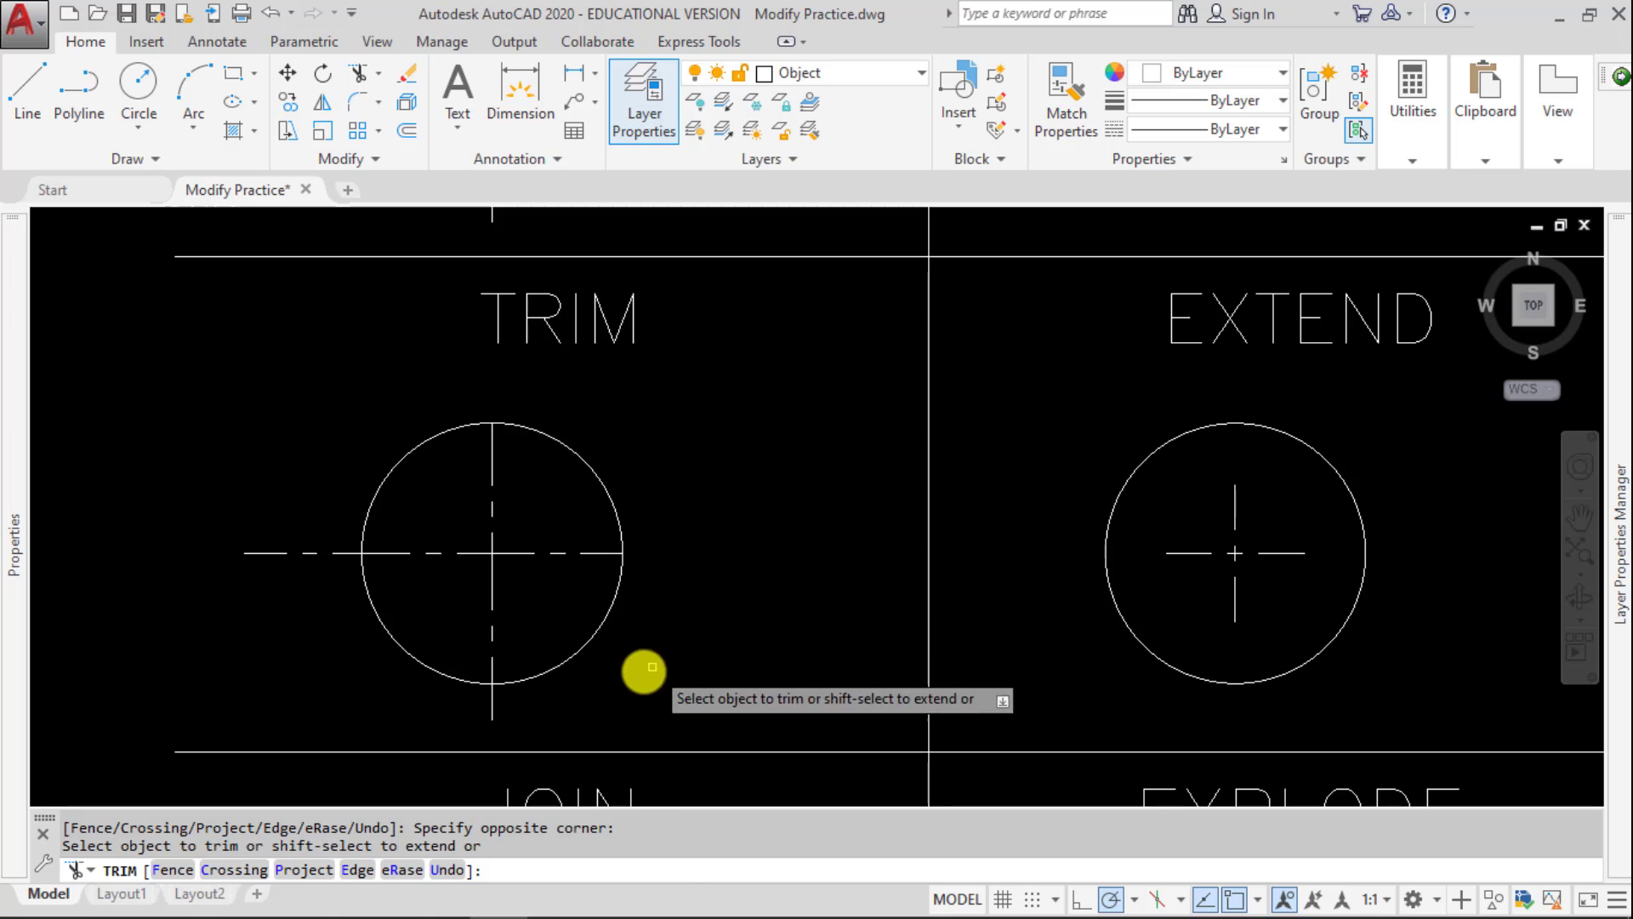
click(544, 723)
click(401, 710)
click(298, 575)
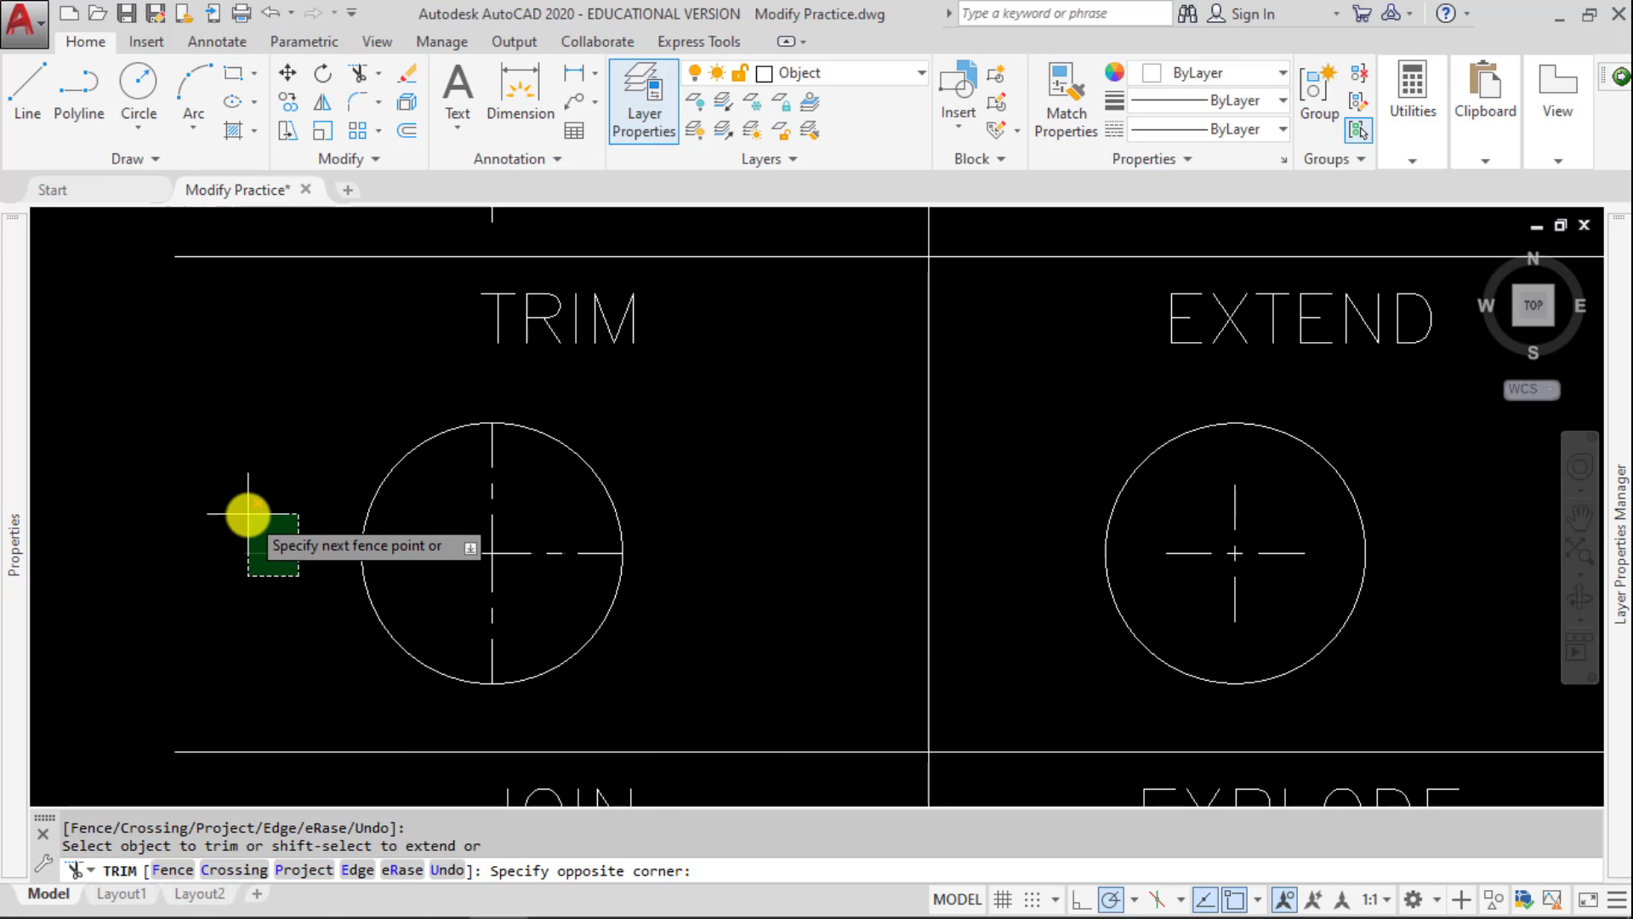
click(246, 508)
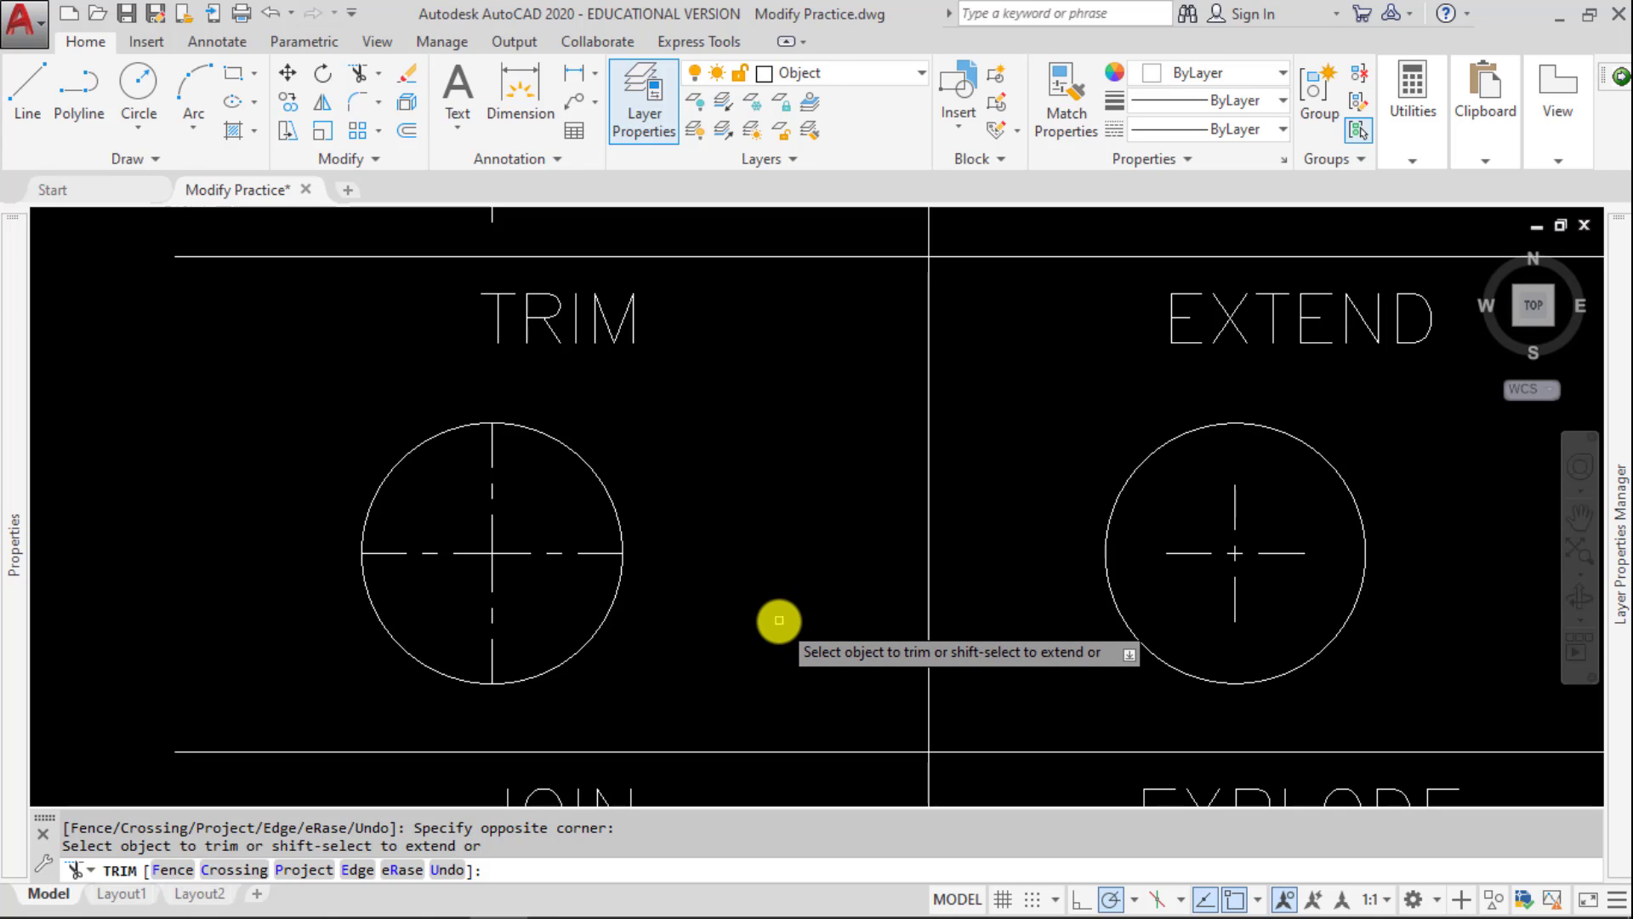
key(Return)
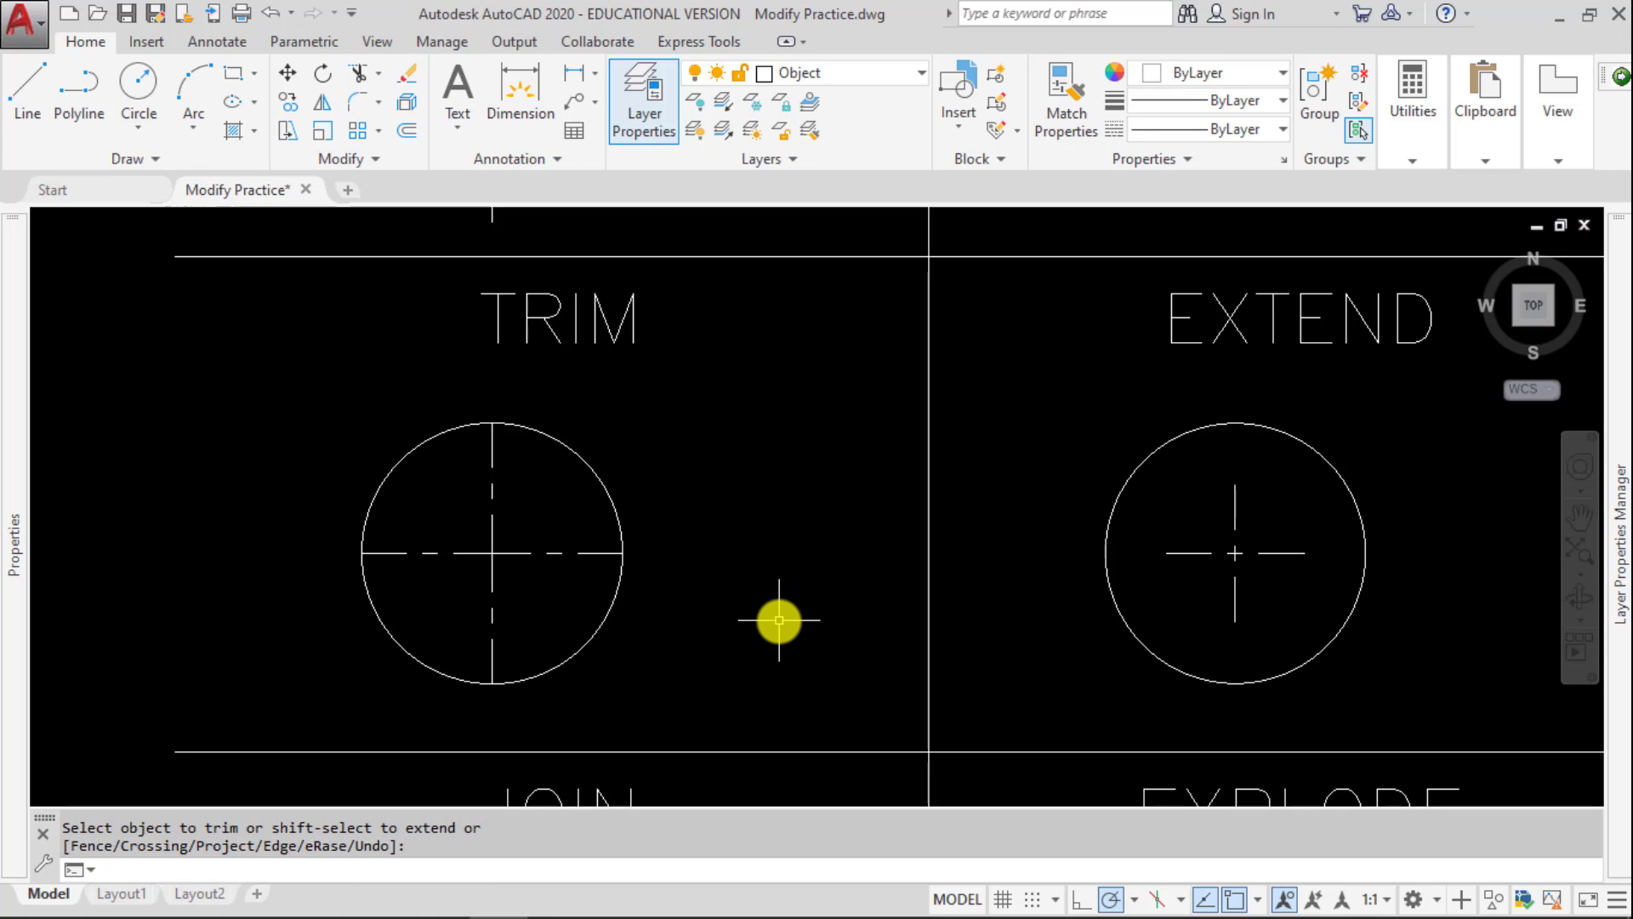